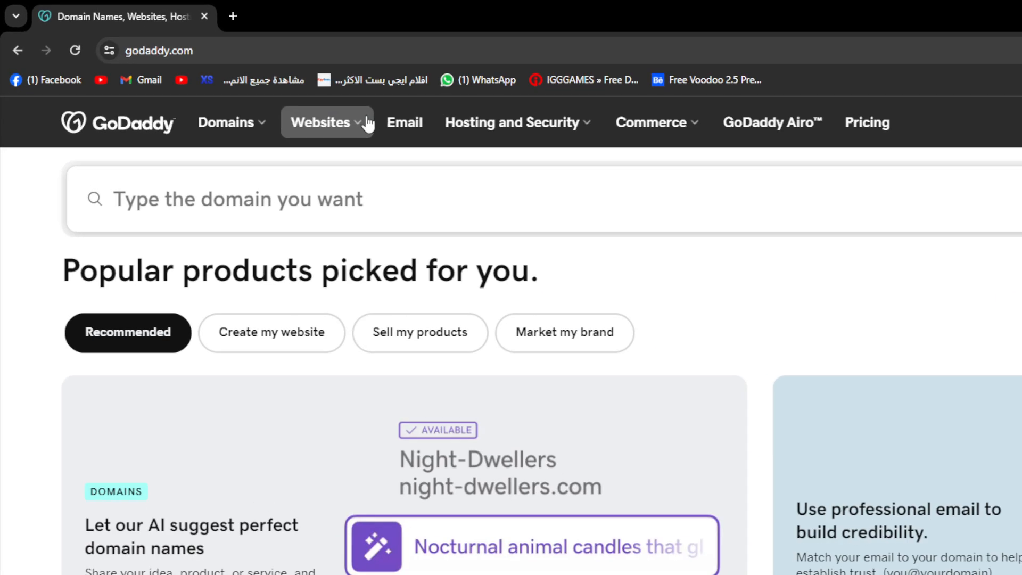
# Open the GoDaddy Website Builder product page
pyautogui.click(367, 124)
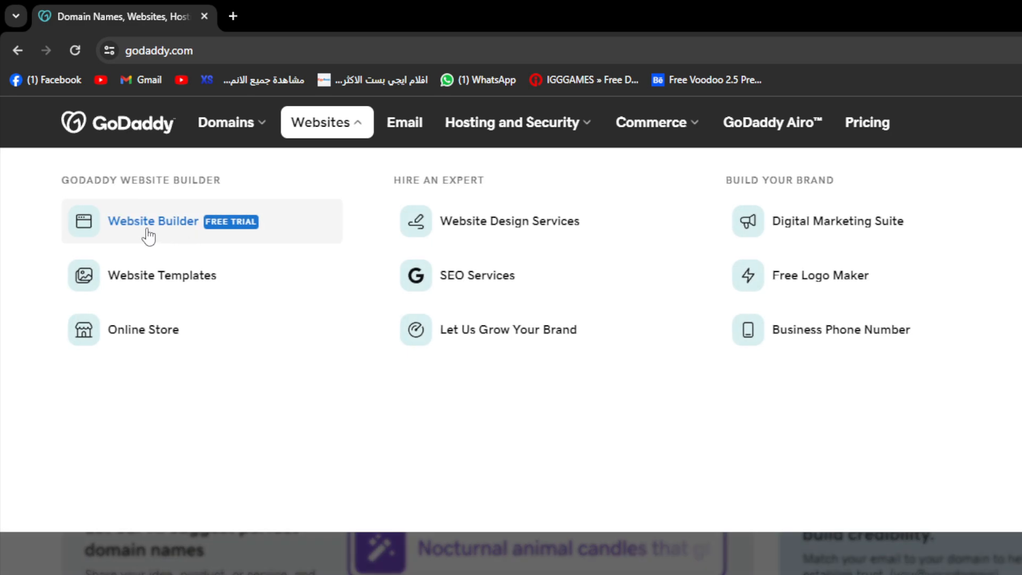
pyautogui.click(148, 230)
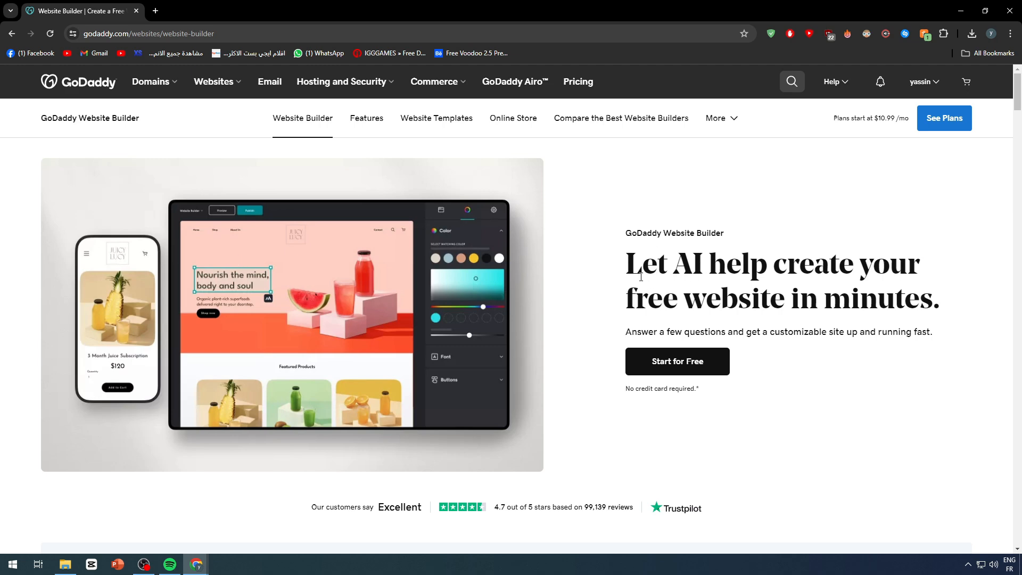
# Look over the Website Builder introduction and the section on how to create a free website
pyautogui.scroll(-5, 612, 285)
pyautogui.scroll(4, 586, 301)
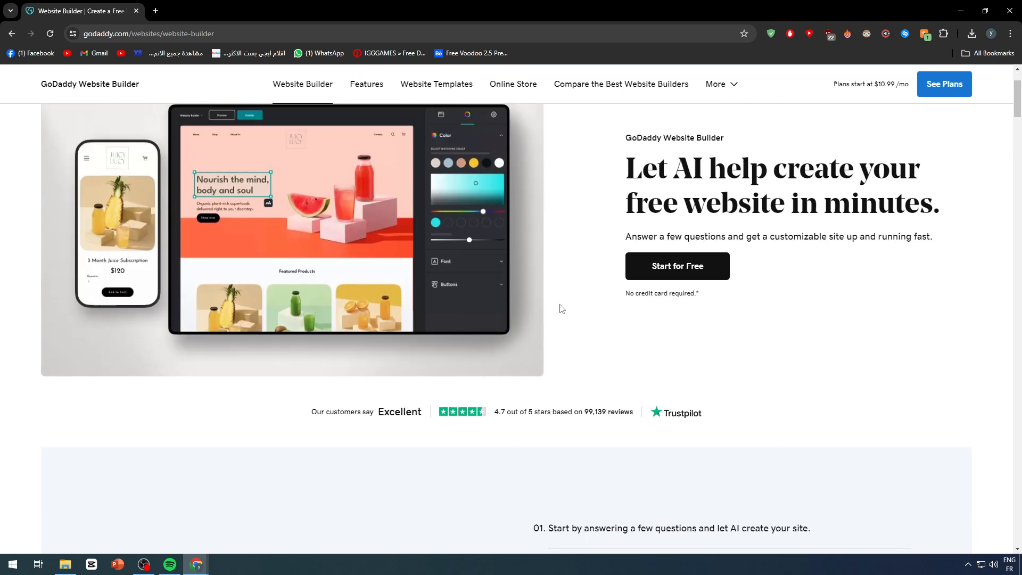
pyautogui.scroll(2, 561, 309)
pyautogui.moveTo(753, 383); pyautogui.dragTo(600, 267)
pyautogui.click(606, 225)
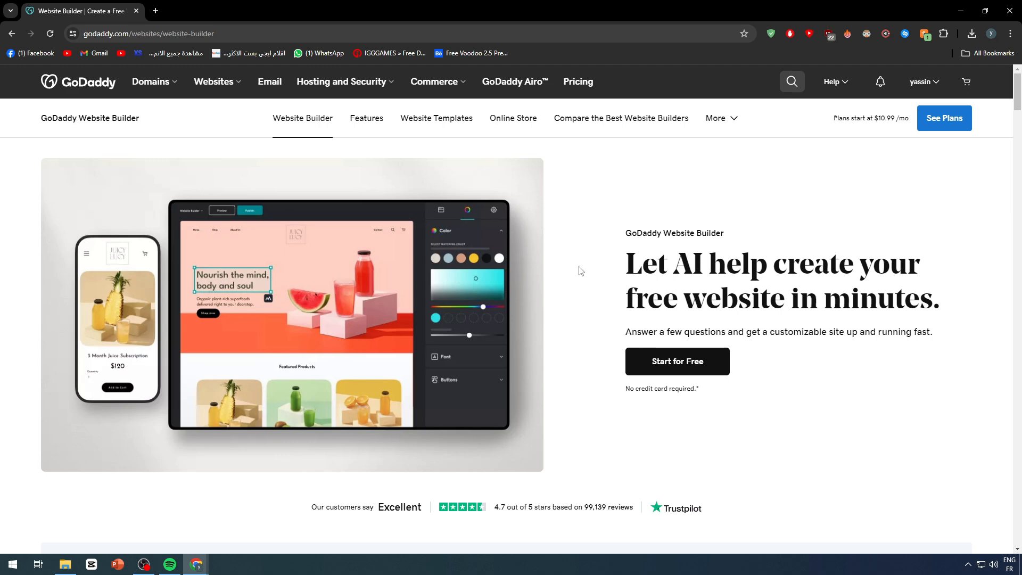
pyautogui.scroll(-4, 580, 271)
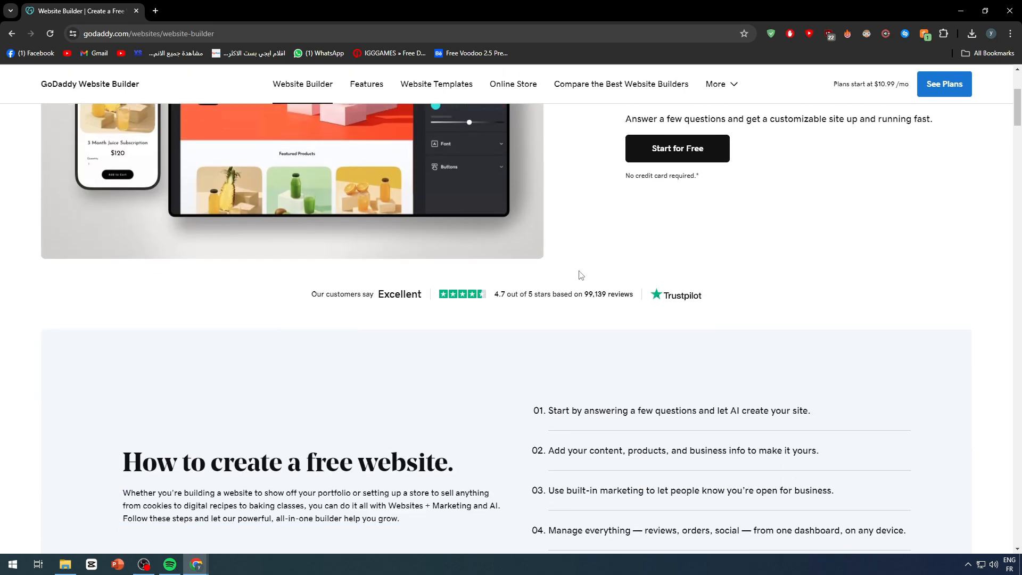
pyautogui.scroll(4, 580, 280)
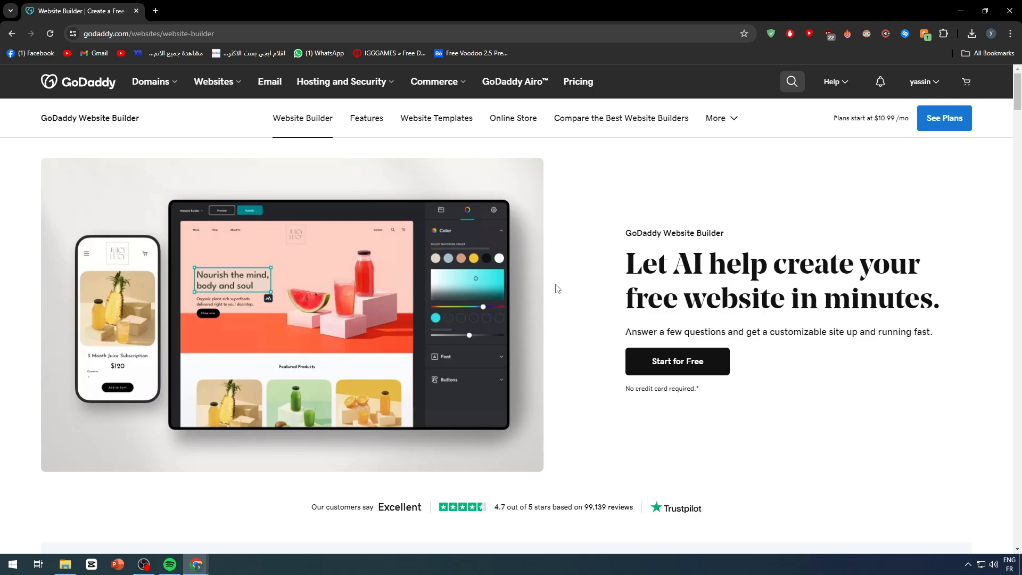
pyautogui.scroll(-7, 552, 287)
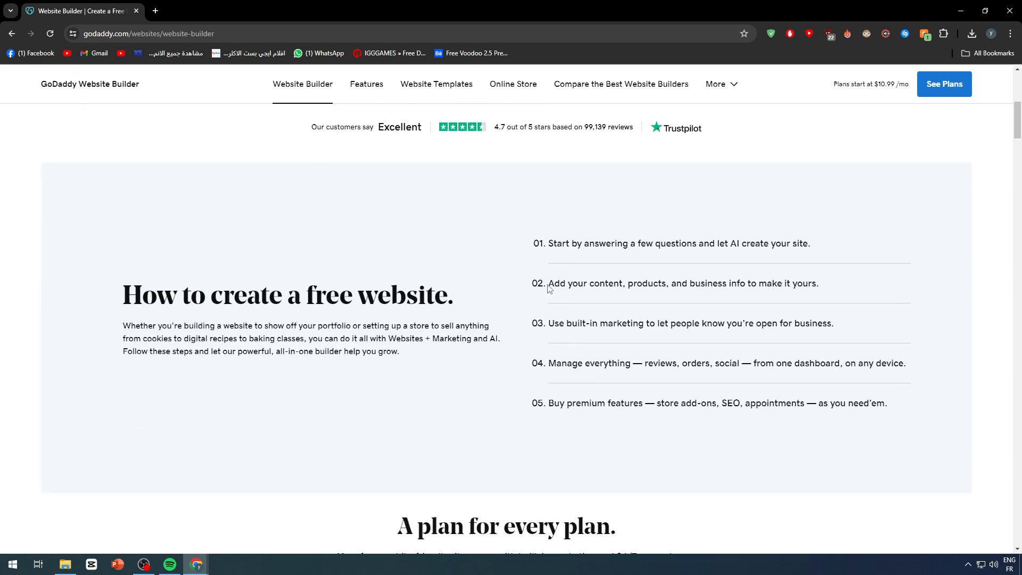
pyautogui.scroll(1, 548, 286)
# Compare the prices and included features of the Basic, Premium and Commerce plans
pyautogui.scroll(-4, 539, 290)
pyautogui.scroll(-5, 537, 285)
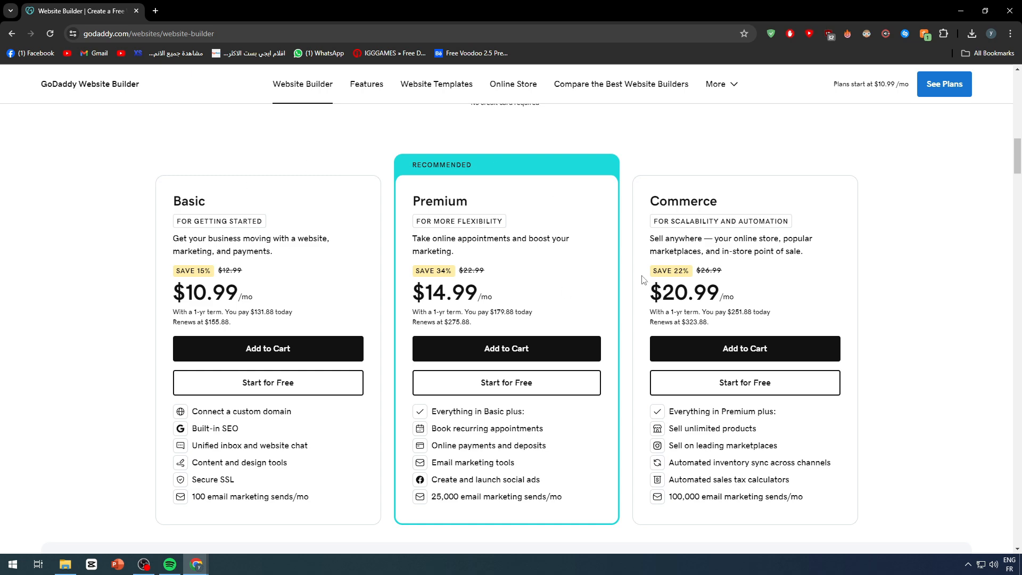
pyautogui.scroll(-2, 917, 214)
pyautogui.scroll(1, 639, 229)
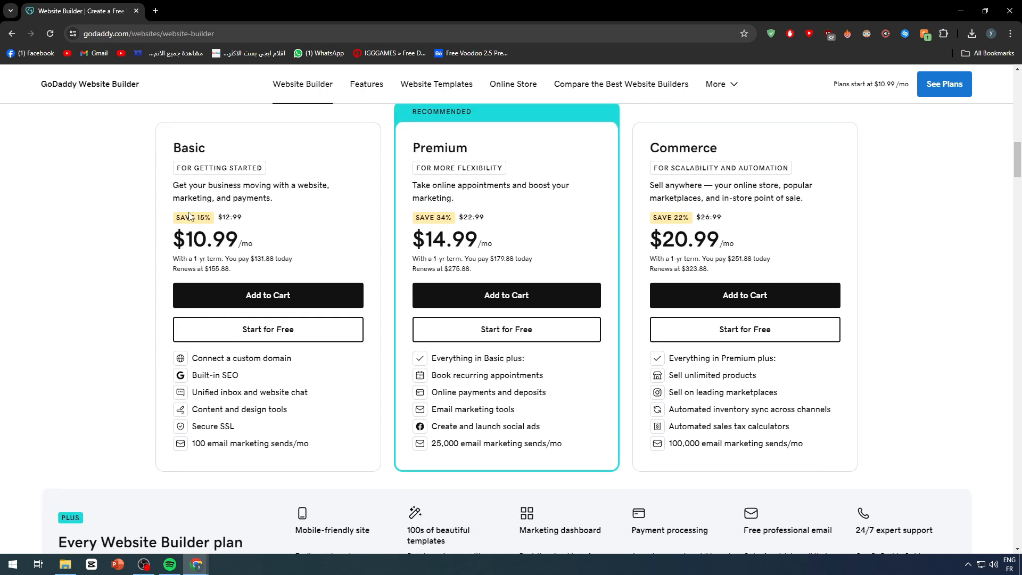
pyautogui.moveTo(159, 235); pyautogui.dragTo(266, 244)
pyautogui.click(267, 244)
pyautogui.scroll(5, 320, 256)
pyautogui.scroll(-3, 354, 269)
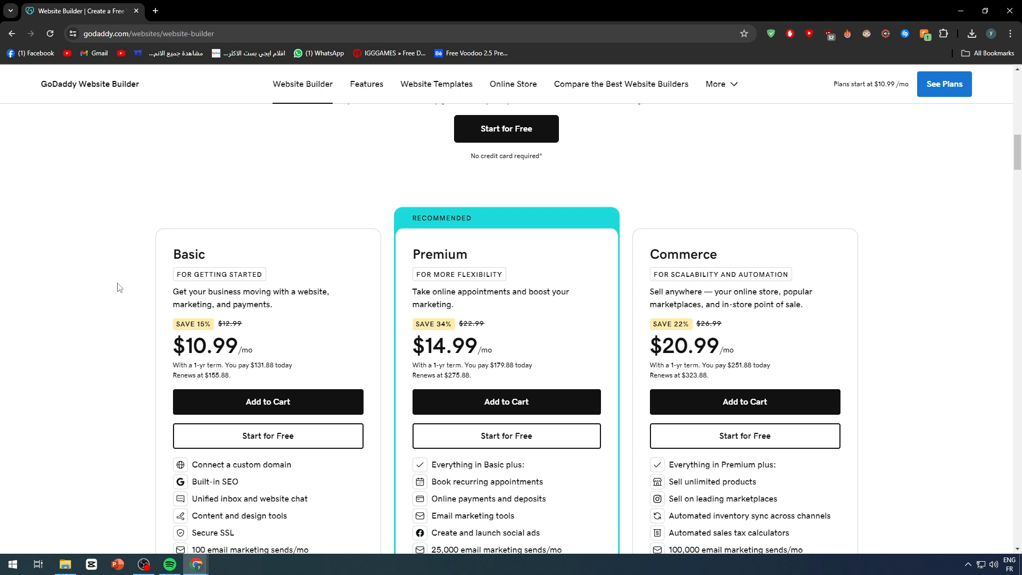
pyautogui.scroll(-1, 117, 287)
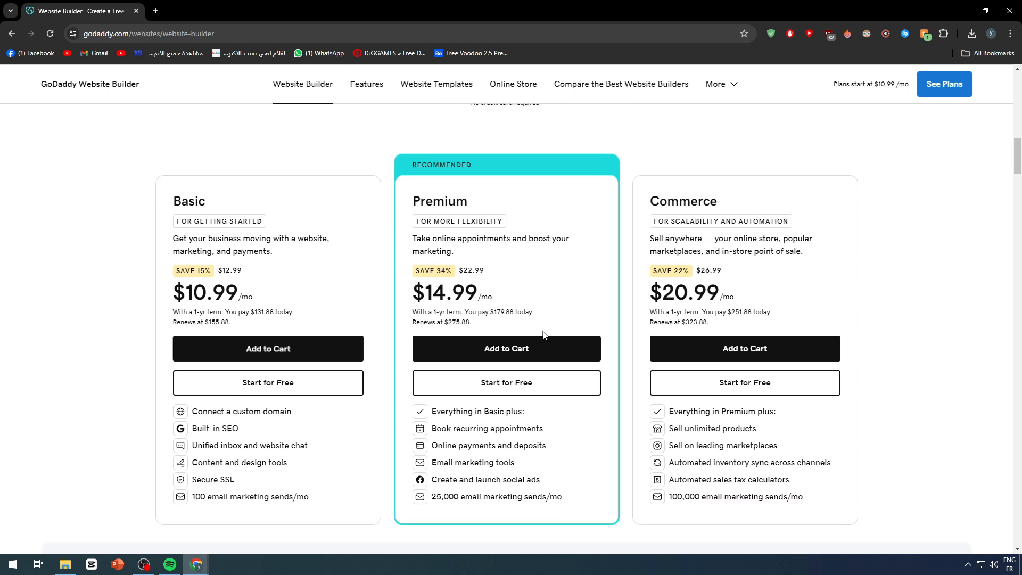
pyautogui.scroll(-1, 543, 336)
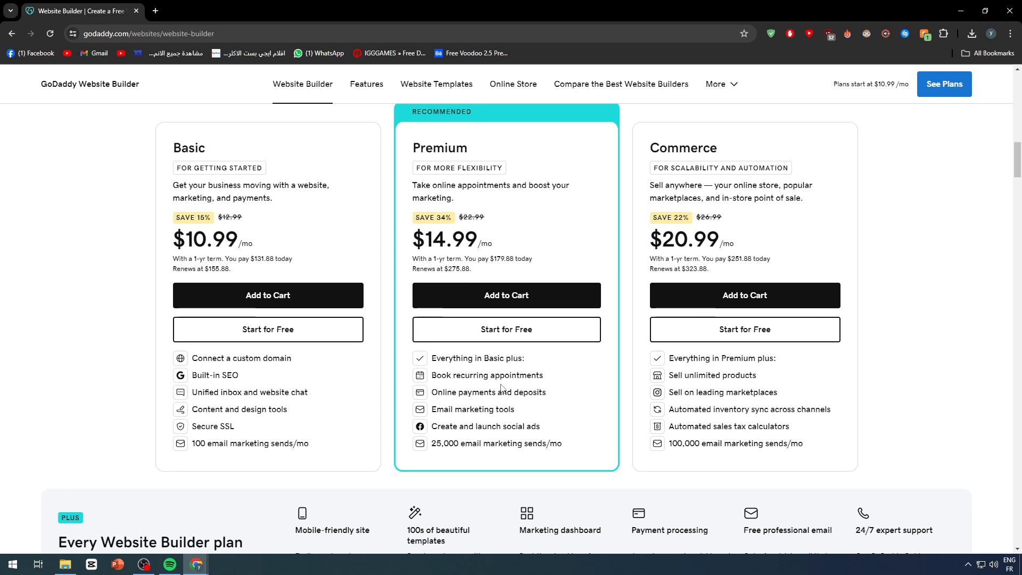
pyautogui.scroll(2, 479, 378)
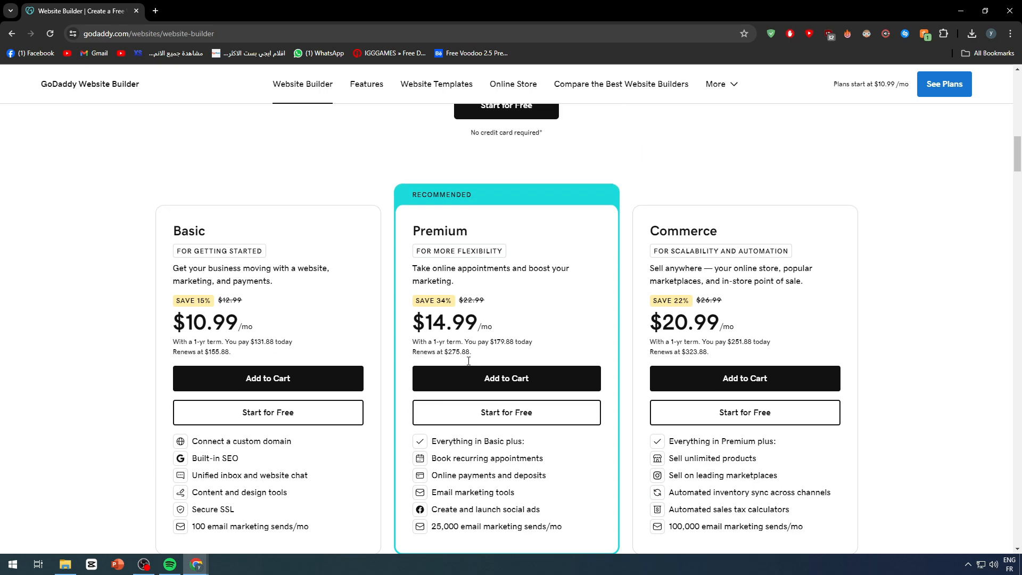
pyautogui.scroll(10, 462, 373)
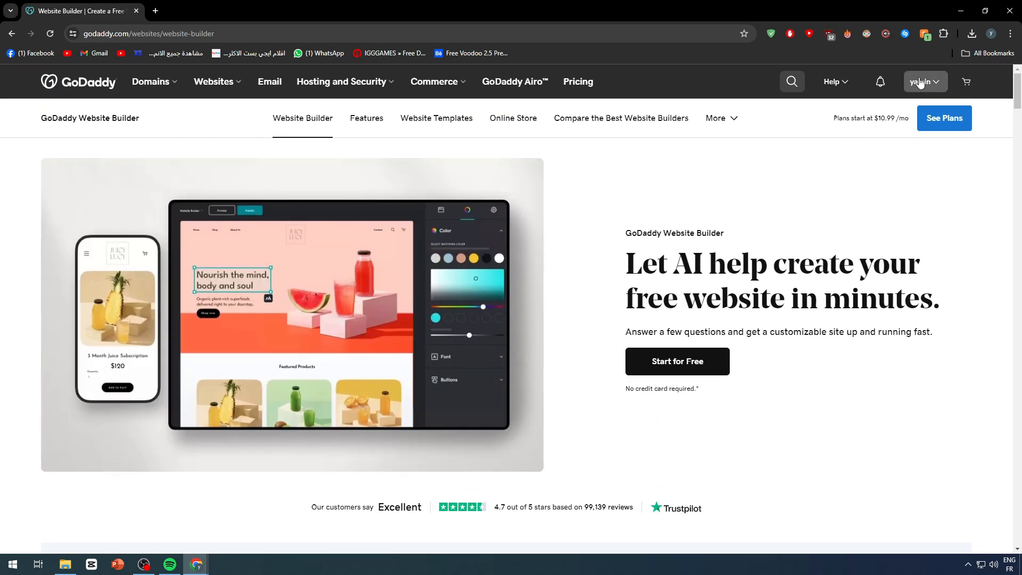
# Open the account's product list and go to the management page for the titanltd.store domain
pyautogui.click(920, 81)
pyautogui.click(820, 189)
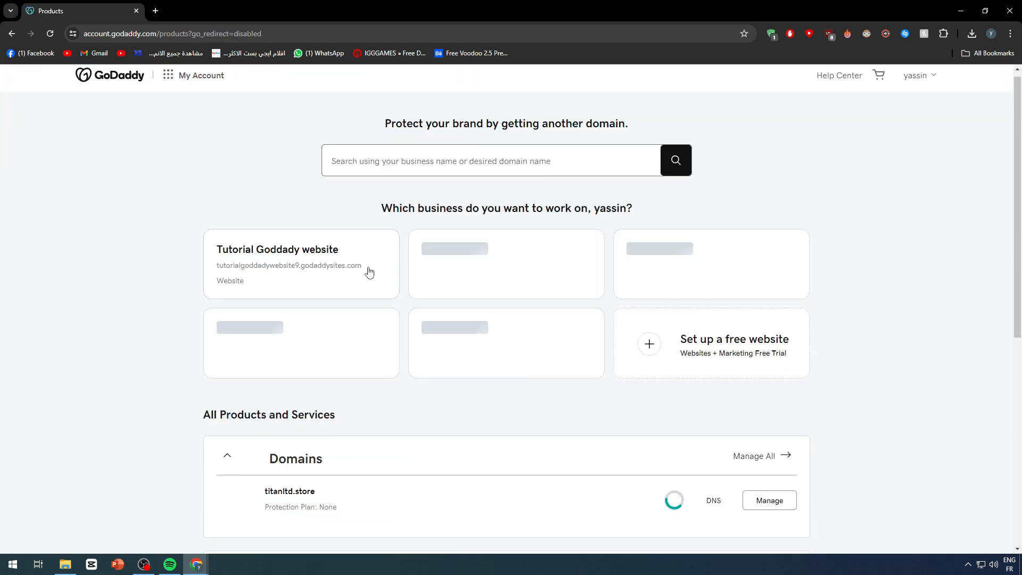
pyautogui.scroll(-3, 369, 270)
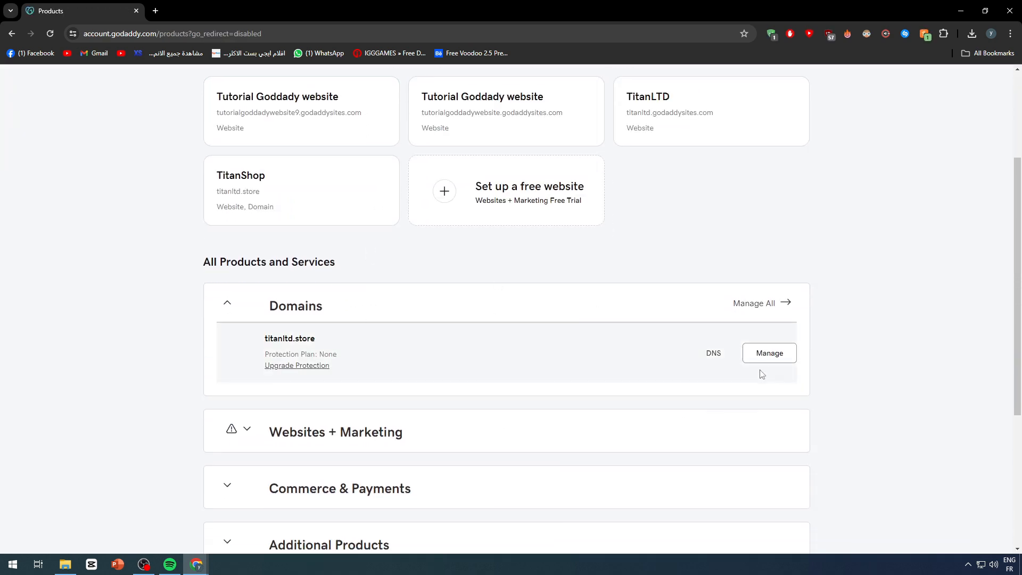
pyautogui.click(768, 356)
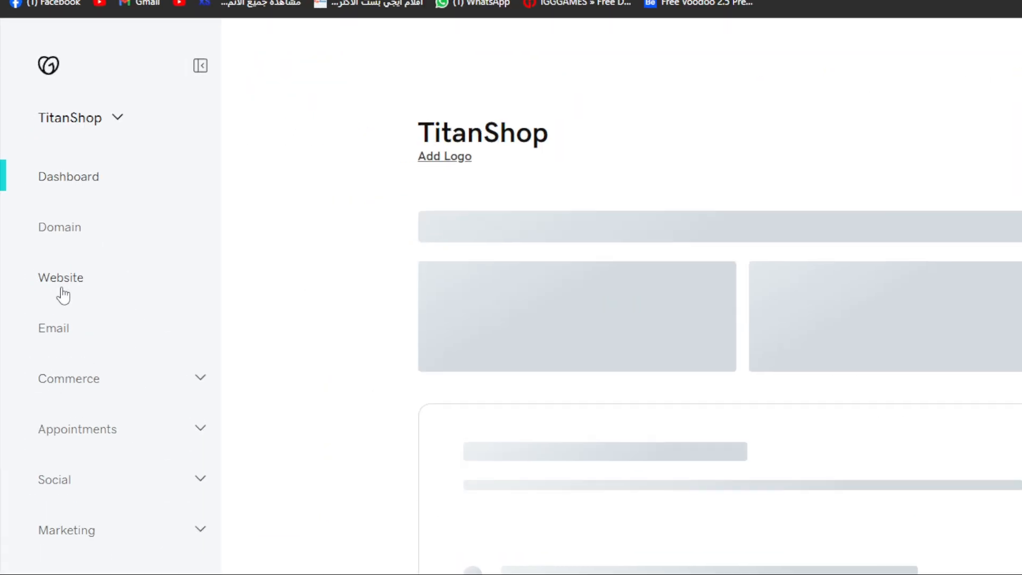
# Go to the Website section of TitanShop and open the site for editing
pyautogui.click(63, 294)
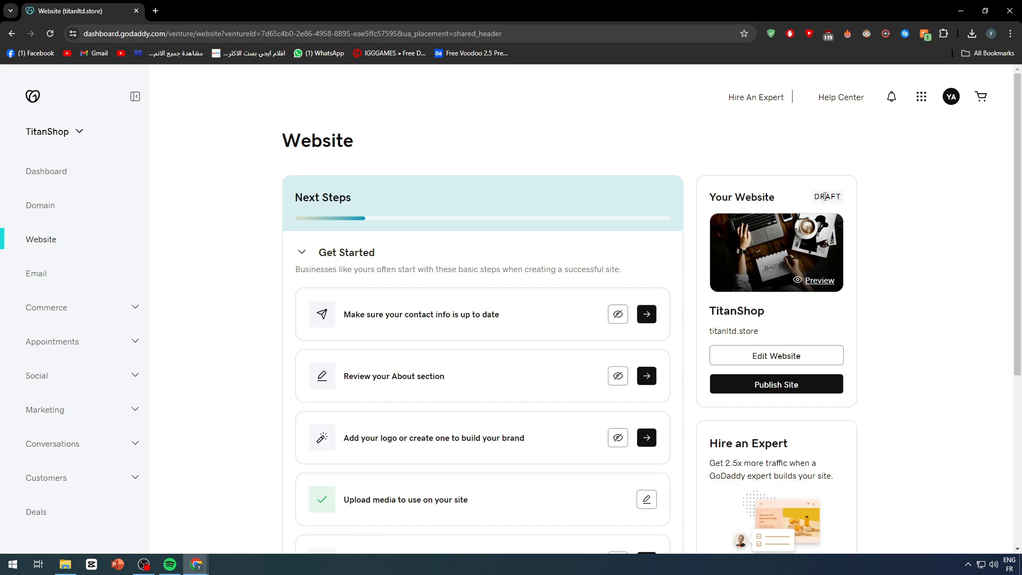
pyautogui.scroll(-5, 559, 302)
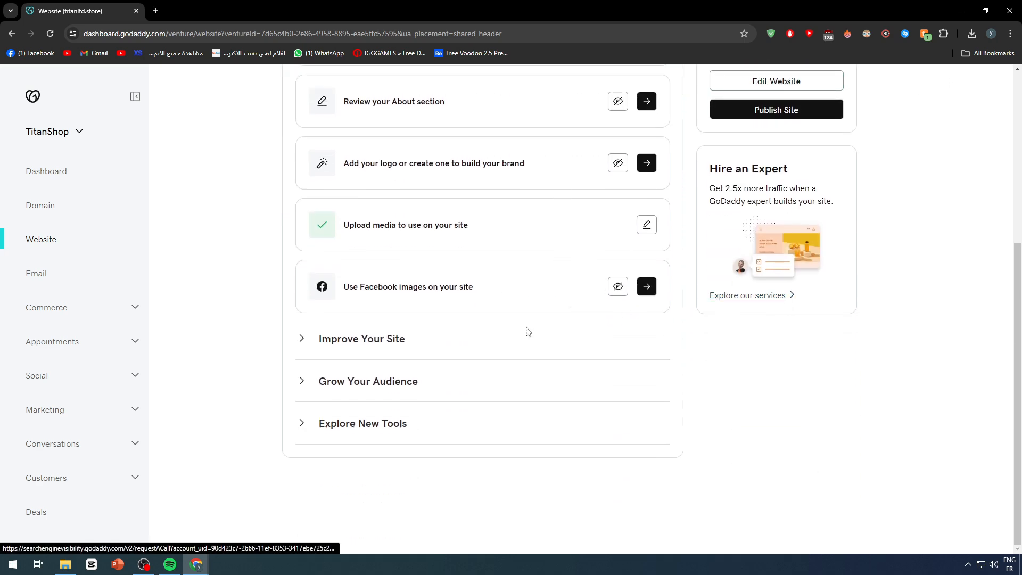
pyautogui.scroll(2, 740, 296)
pyautogui.scroll(3, 740, 295)
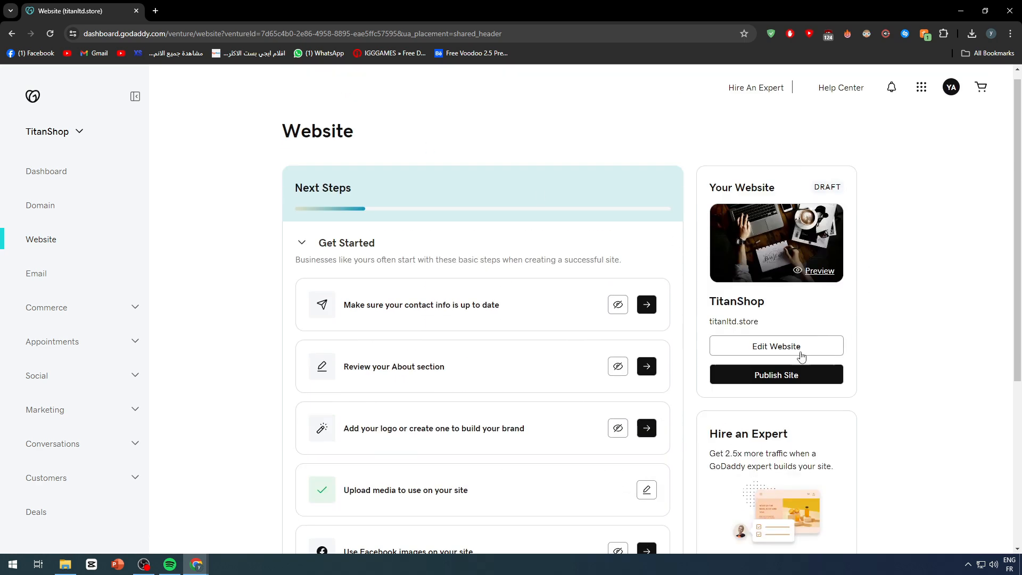
pyautogui.click(819, 345)
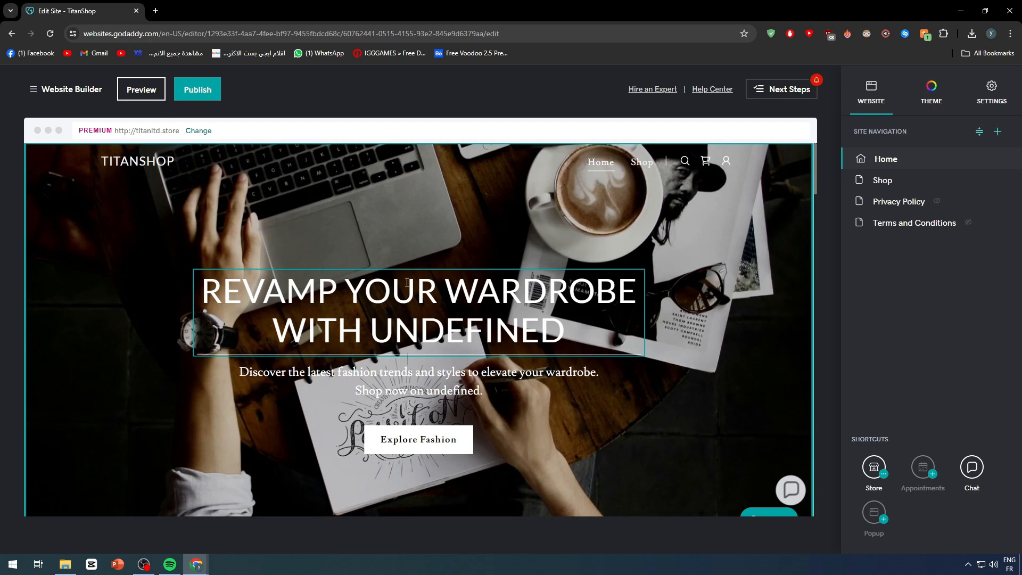
# Look through the TitanShop home page and add an Online Appointments section to it
pyautogui.scroll(-6, 605, 272)
pyautogui.scroll(-5, 605, 272)
pyautogui.scroll(12, 745, 338)
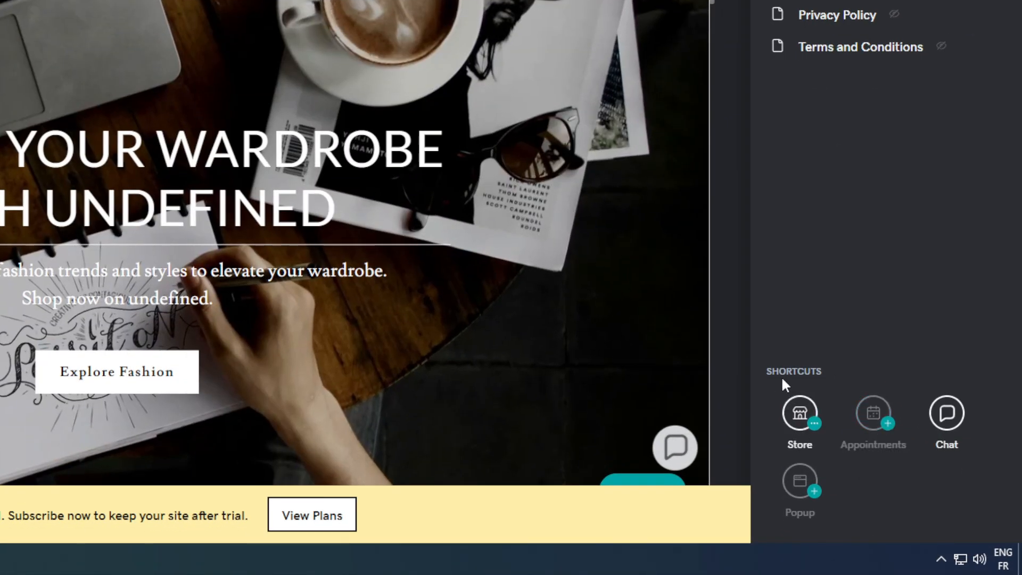
pyautogui.click(885, 421)
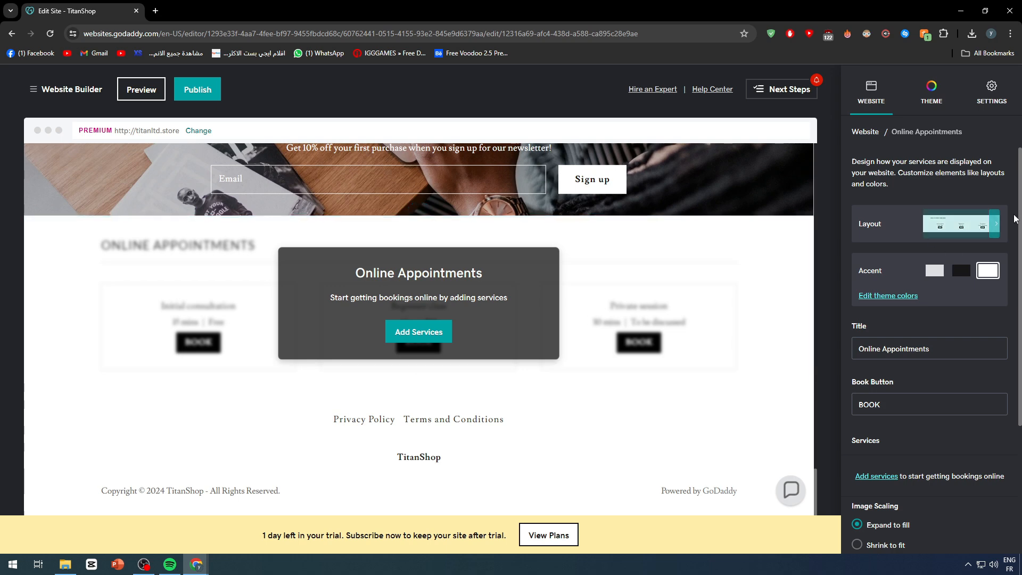
# Try the list view layout for the Online Appointments section and switch back to card view
pyautogui.click(978, 226)
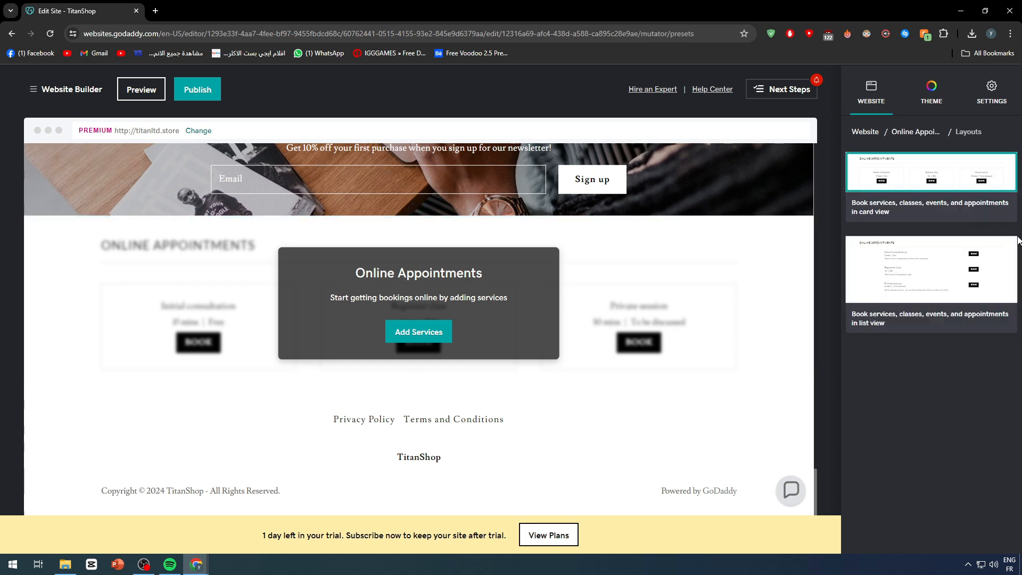
pyautogui.click(1012, 244)
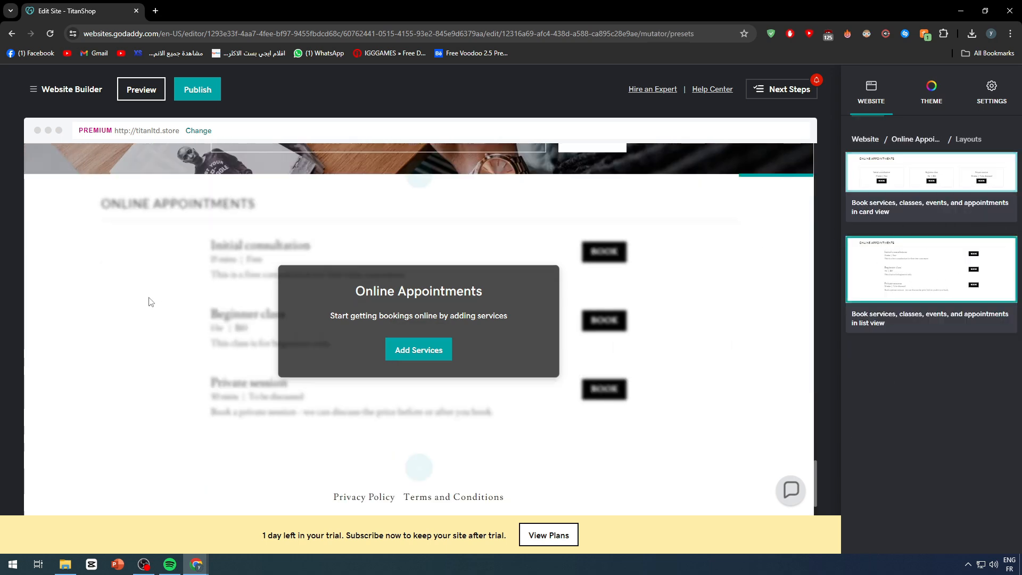
pyautogui.click(873, 184)
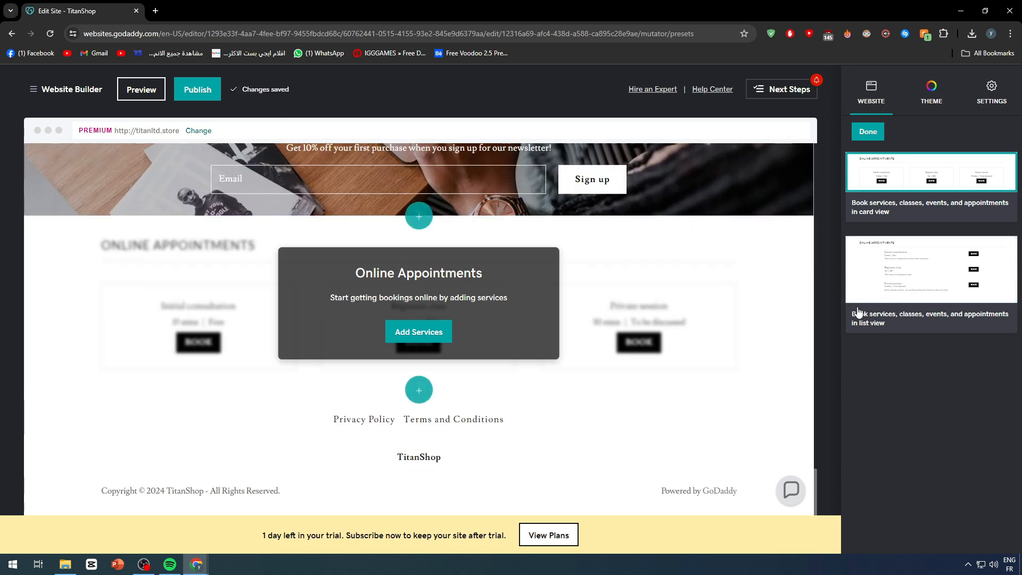
pyautogui.click(877, 136)
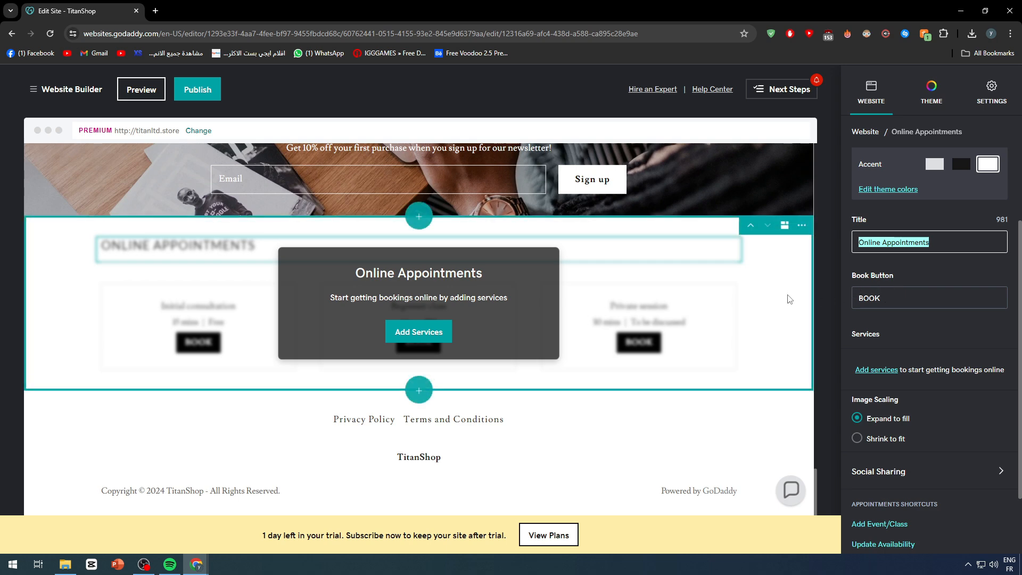
# Open appointment management from the Online Appointments section settings and go to its Services page
pyautogui.scroll(-2, 955, 324)
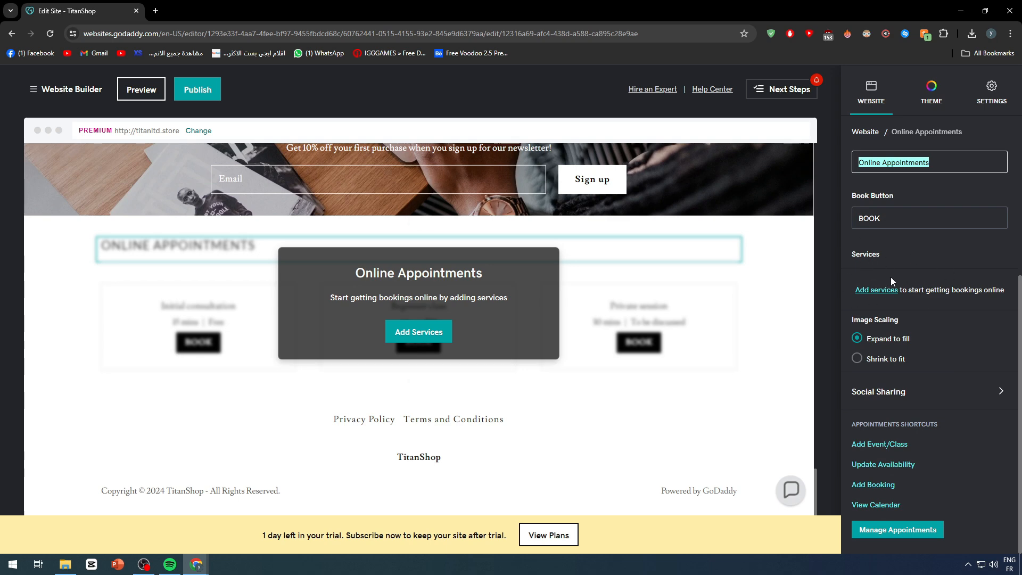
pyautogui.scroll(2, 890, 277)
pyautogui.scroll(-2, 944, 459)
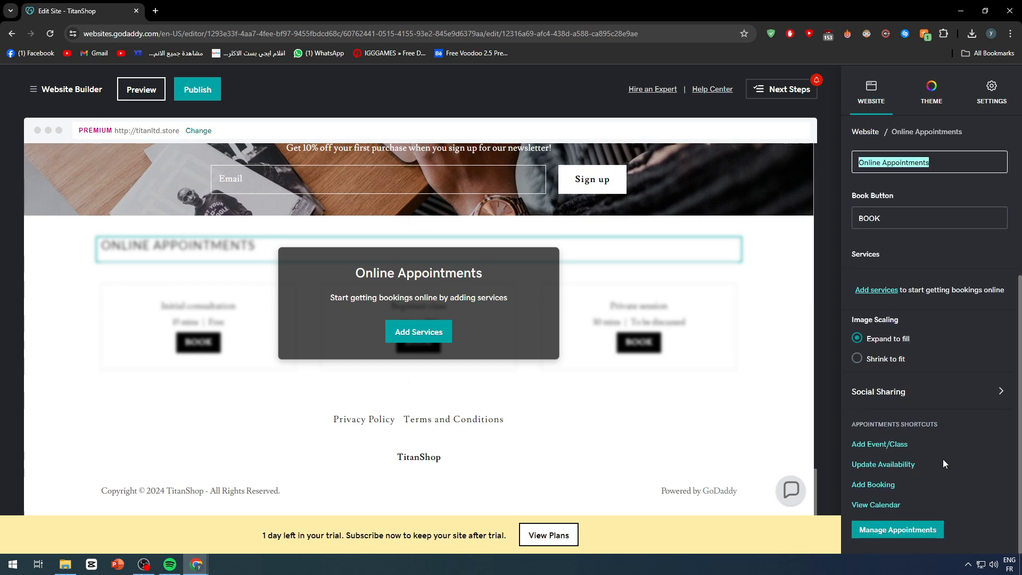
pyautogui.click(887, 534)
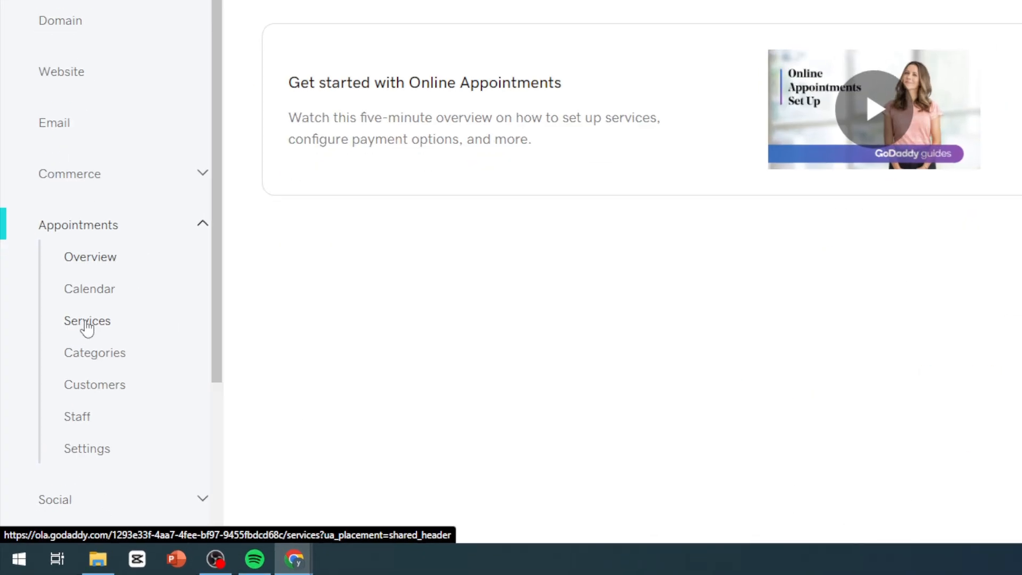
pyautogui.click(87, 322)
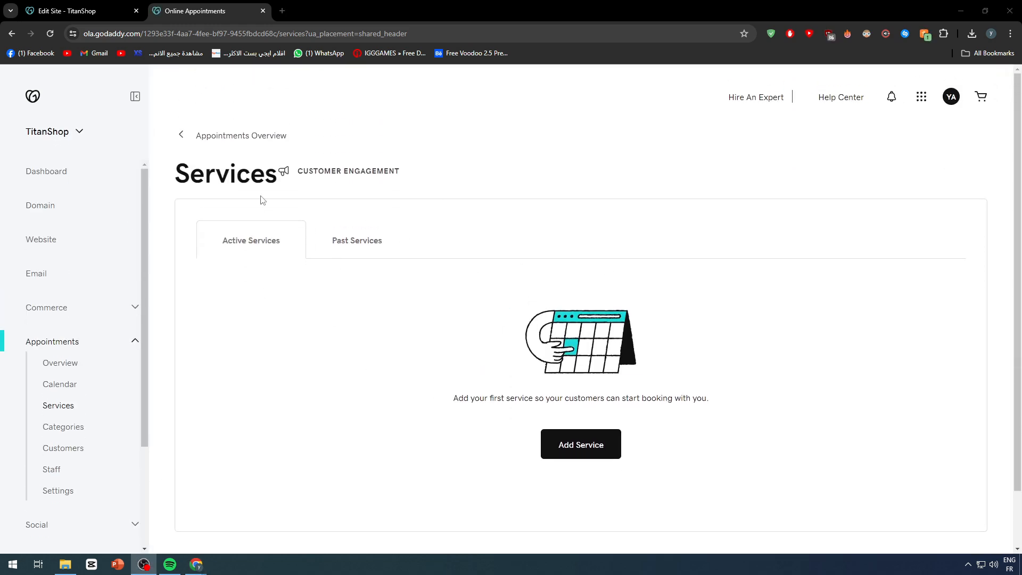
# Start a new service of the Appointments type and name it "Table of 3"
pyautogui.scroll(-2, 414, 320)
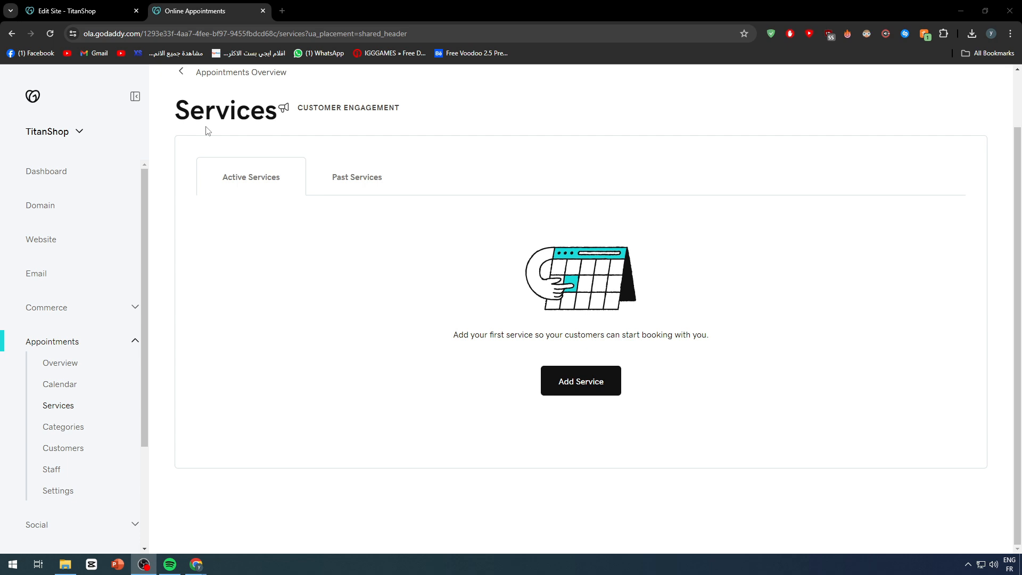
pyautogui.moveTo(229, 113); pyautogui.dragTo(256, 90)
pyautogui.click(277, 127)
pyautogui.click(564, 370)
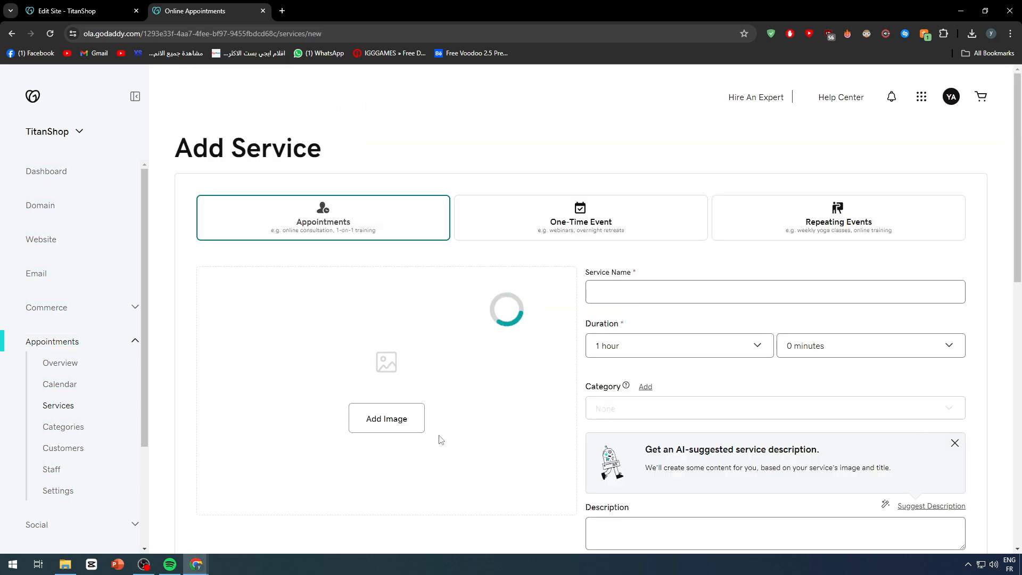
pyautogui.scroll(-1, 362, 261)
pyautogui.click(680, 239)
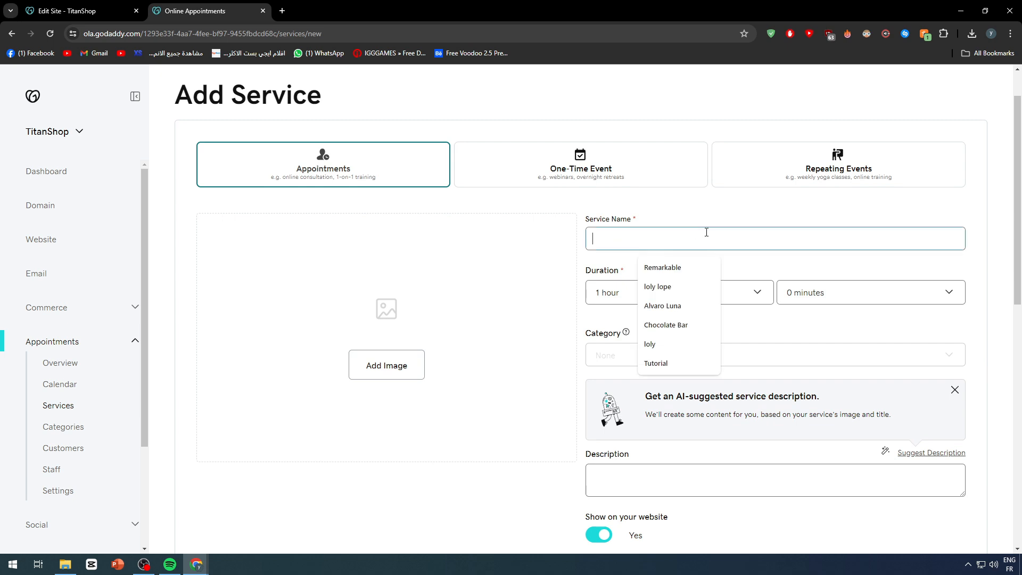
pyautogui.click(687, 239)
pyautogui.click(688, 241)
pyautogui.write('Table of 3')
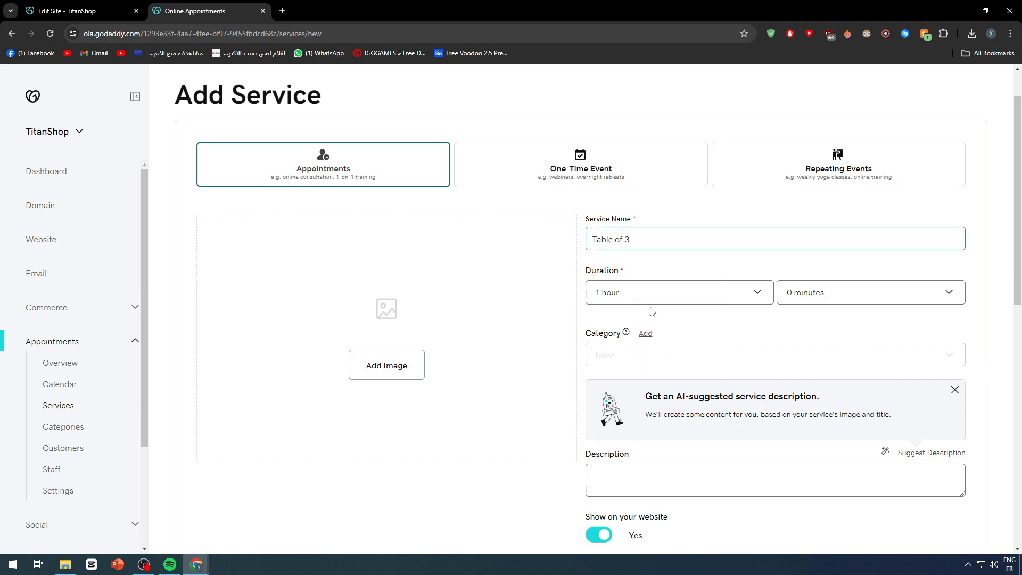
# Set the service duration to 1 hour and enter the description "Reserve a Table For 3 People"
pyautogui.click(636, 299)
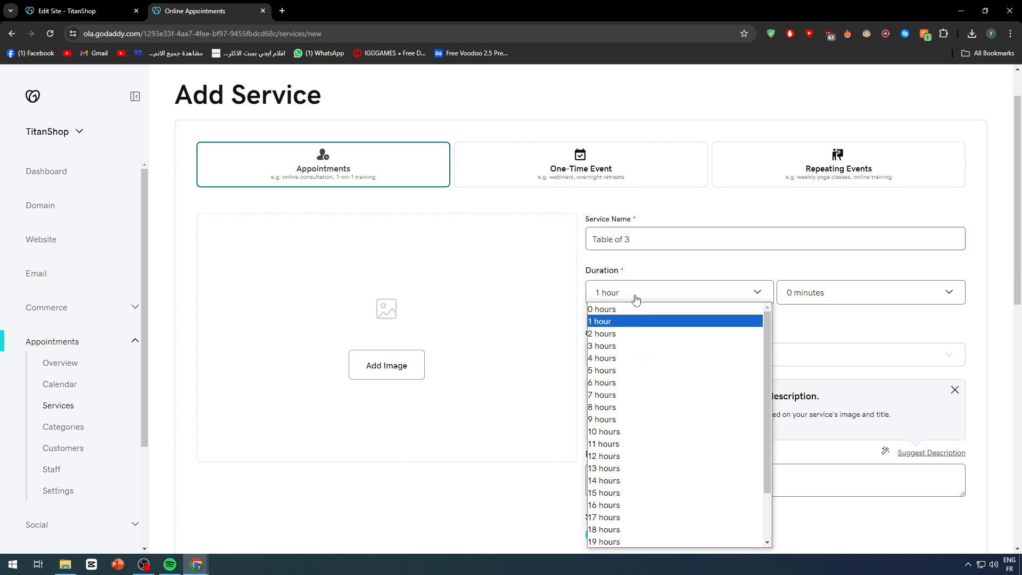
pyautogui.click(629, 325)
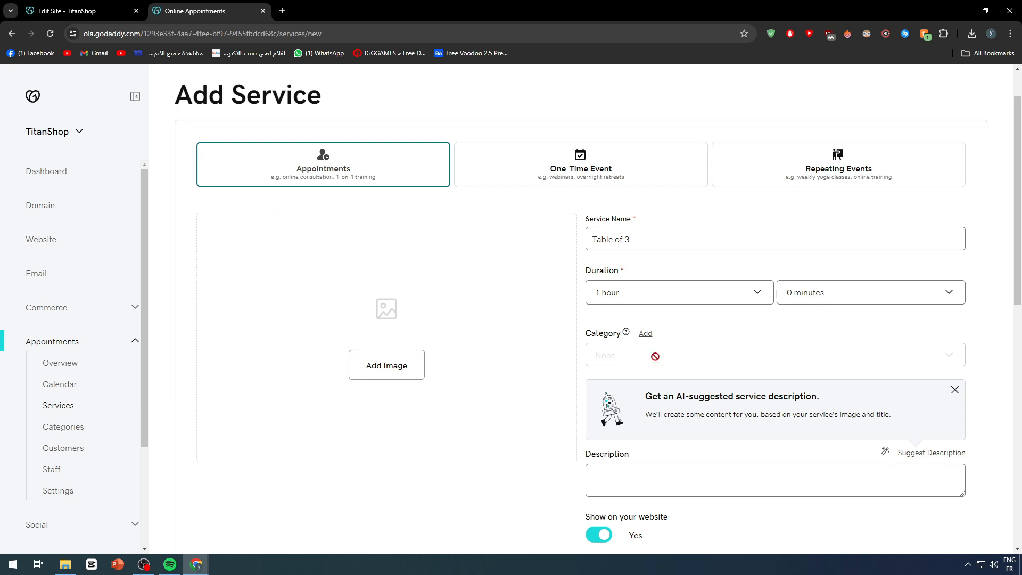
pyautogui.scroll(-3, 674, 417)
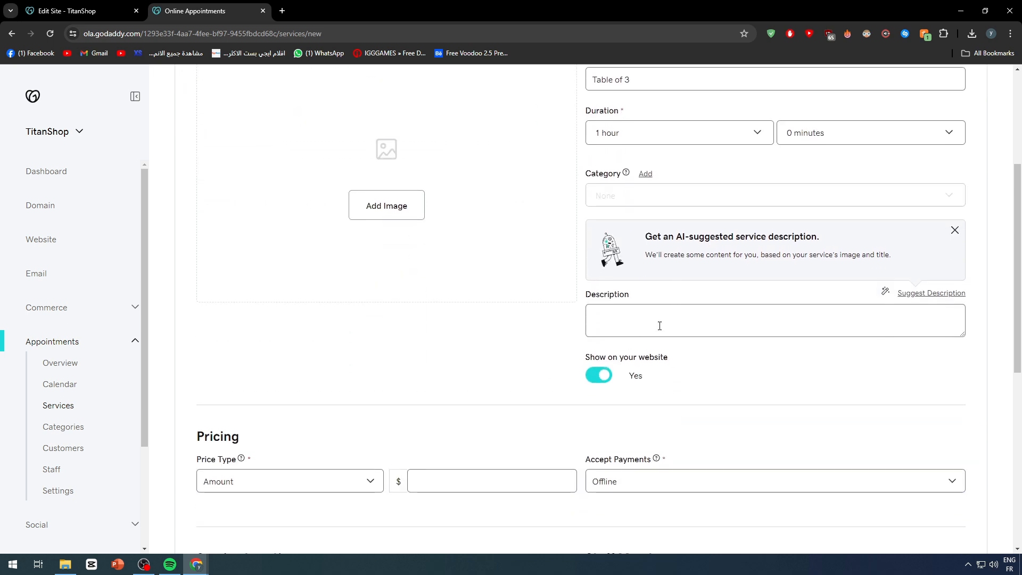
pyautogui.click(708, 314)
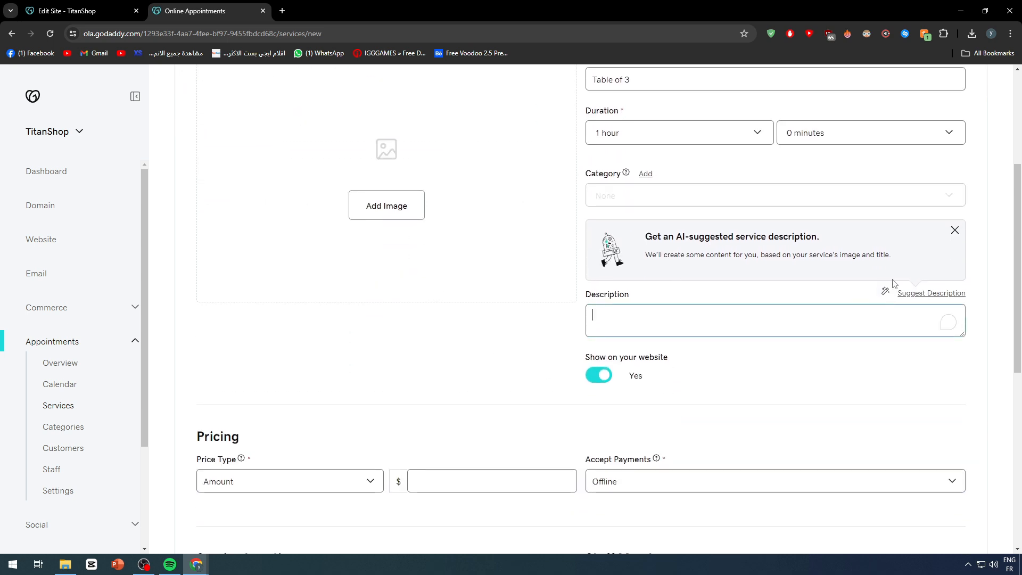
pyautogui.click(955, 230)
pyautogui.click(669, 253)
pyautogui.write('Reserve a Table For 3 People')
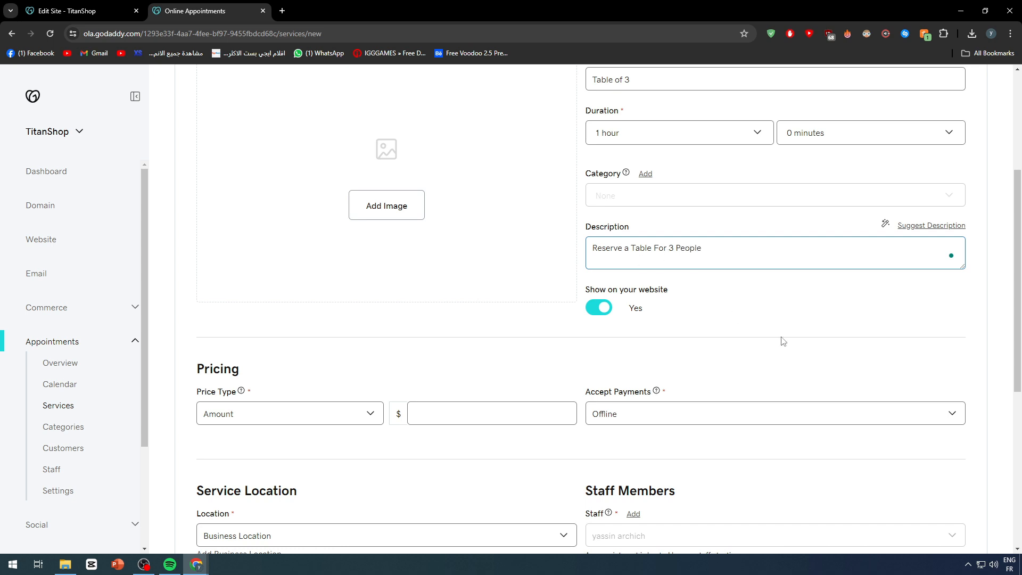
# Search Google Images for "restaurant table" in a new browser tab and save the WebstaurantStore dining table photo to the computer
pyautogui.scroll(4, 782, 341)
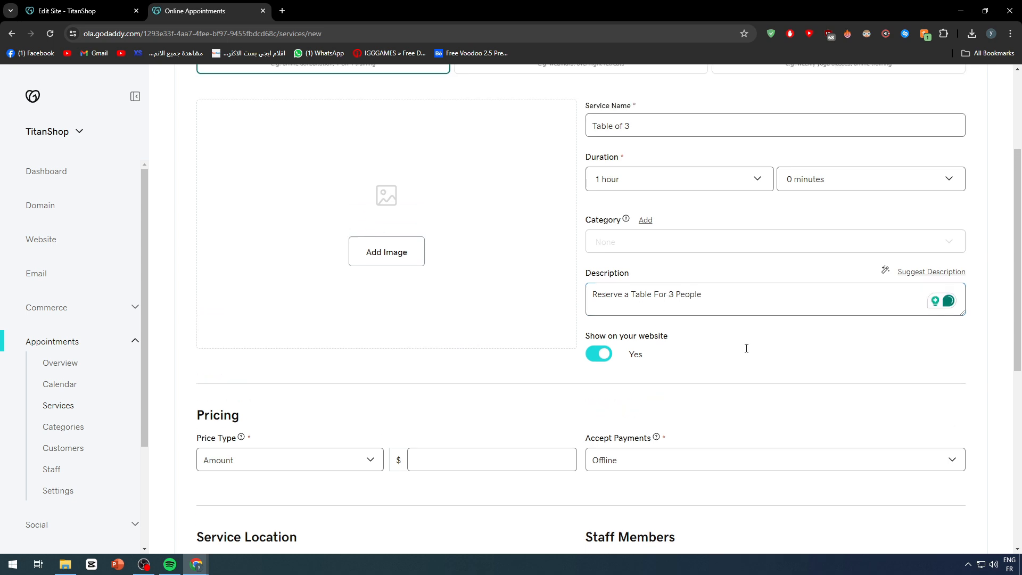
pyautogui.scroll(-1, 413, 410)
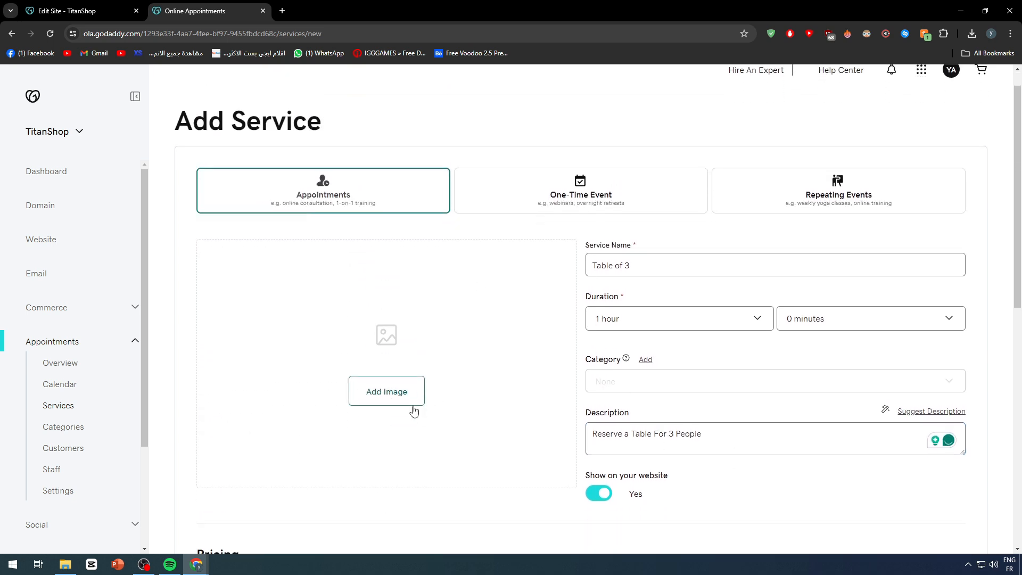
pyautogui.scroll(1, 413, 410)
pyautogui.click(283, 10)
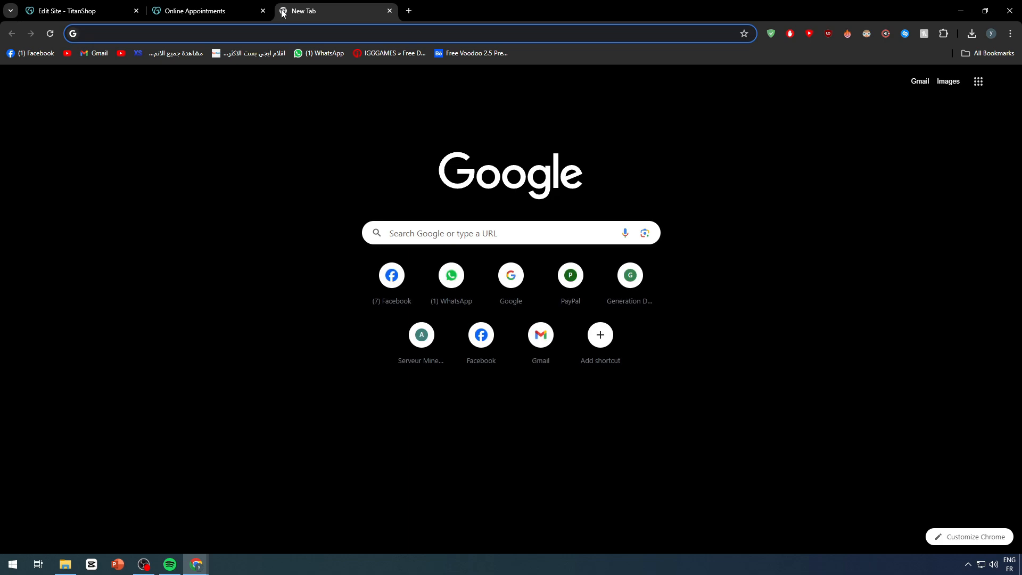
pyautogui.write('restaurant table')
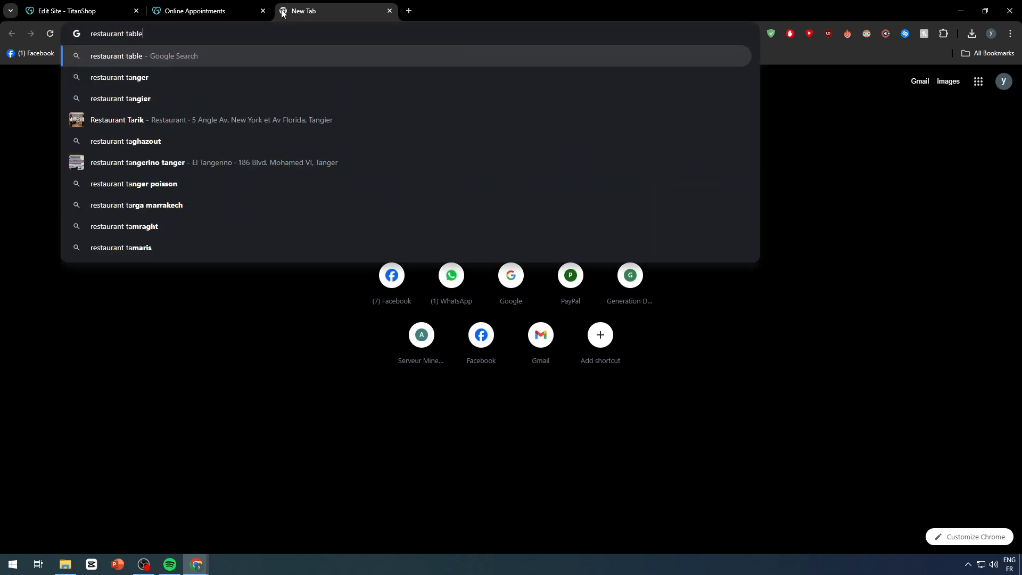
pyautogui.press('Return')
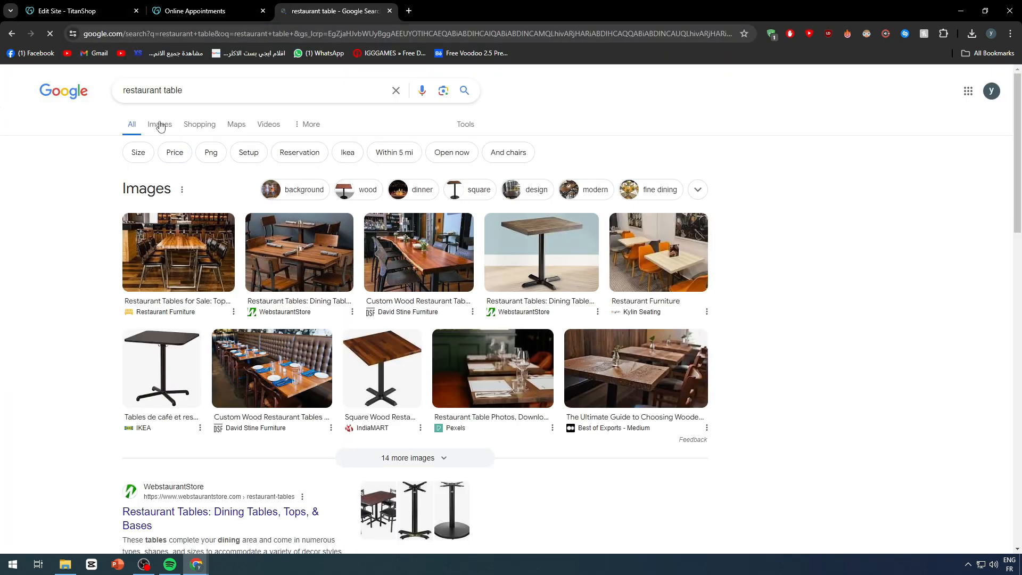
pyautogui.click(160, 124)
pyautogui.click(231, 218)
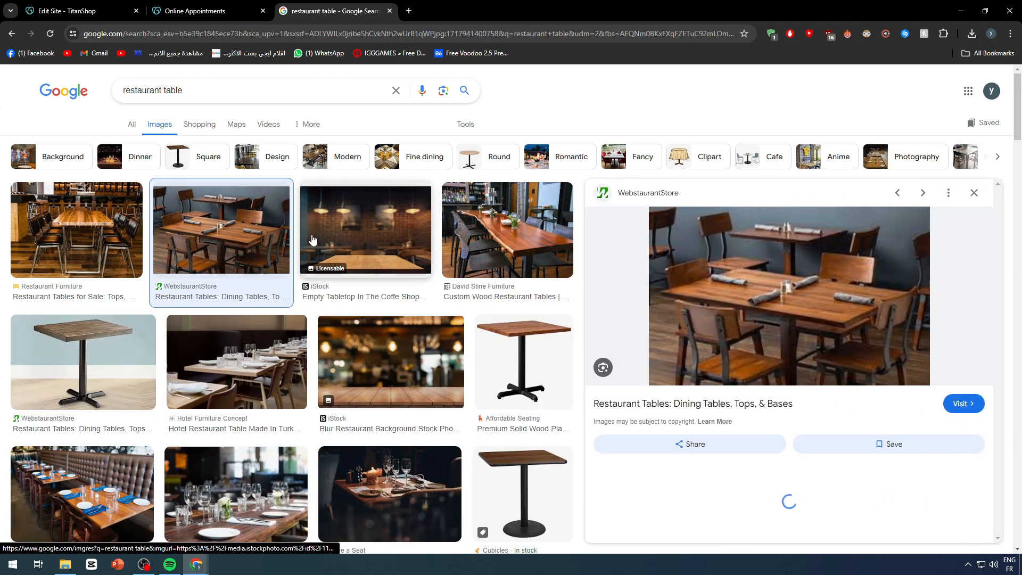
pyautogui.rightClick(734, 221)
pyautogui.click(781, 379)
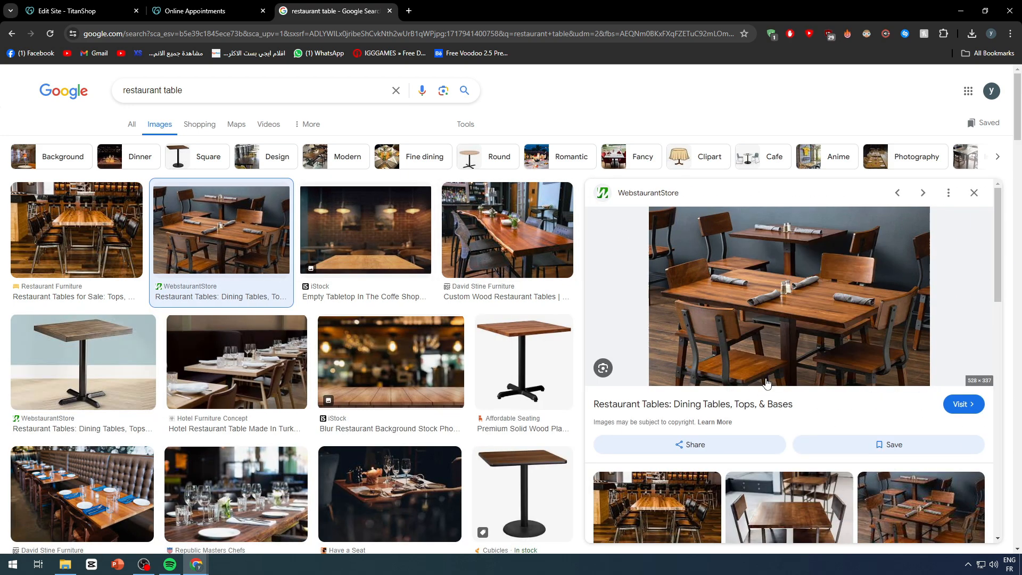
# Return to the Add Service form, upload table-dining-sets from Downloads and insert it as the service image
pyautogui.click(160, 7)
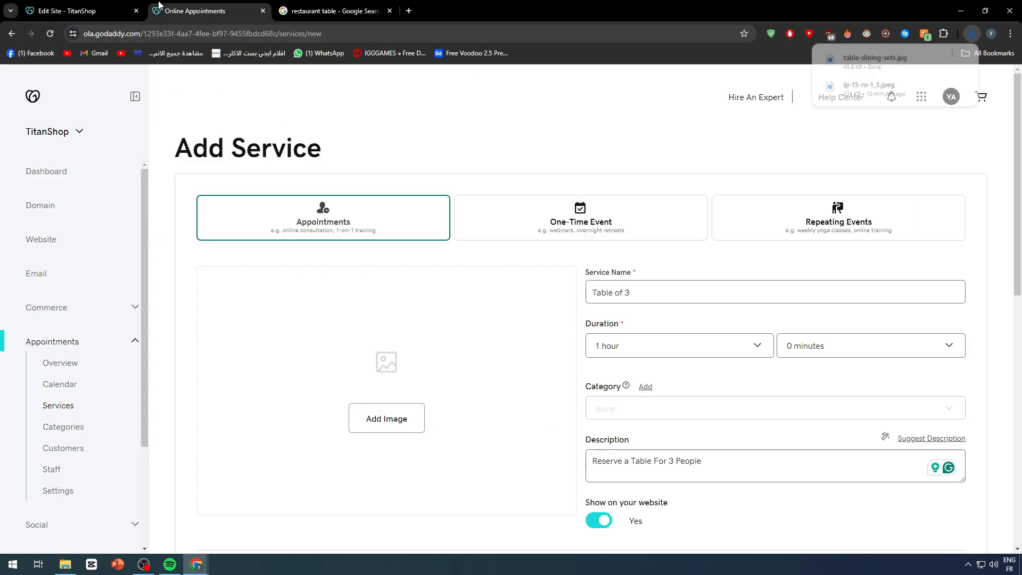
pyautogui.click(400, 411)
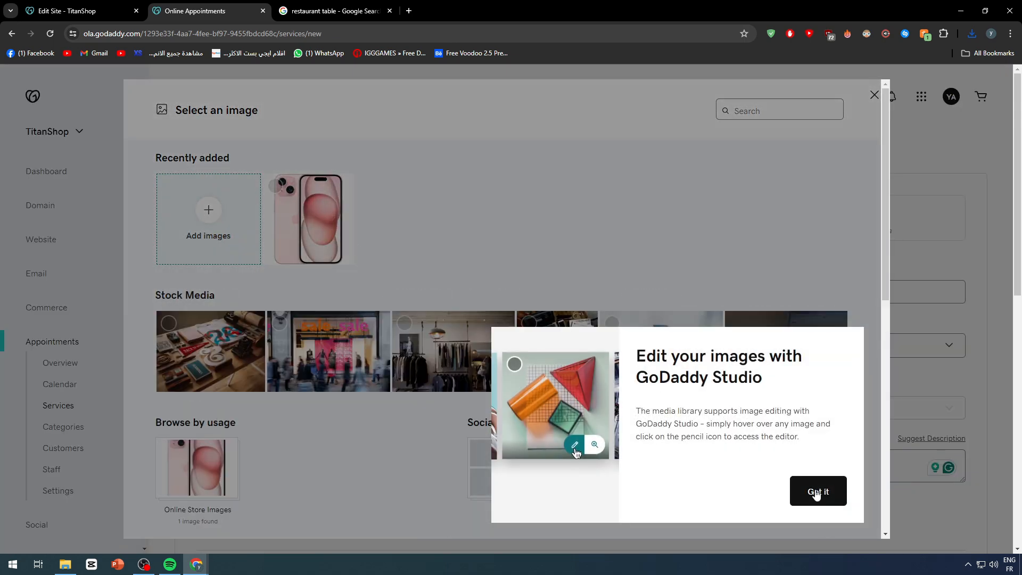
pyautogui.click(818, 490)
pyautogui.click(207, 221)
pyautogui.doubleClick(167, 89)
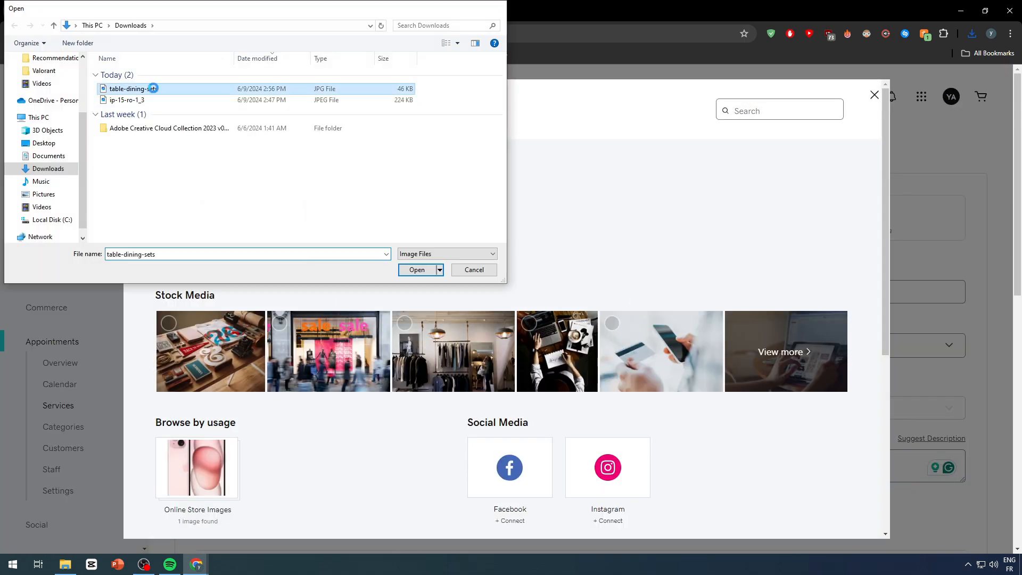
pyautogui.scroll(-1, 650, 191)
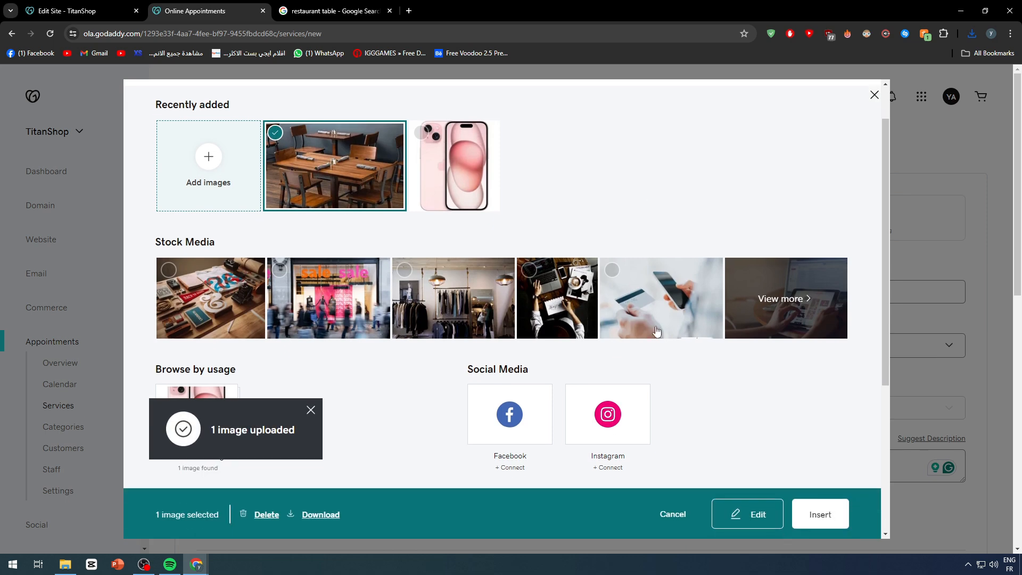
pyautogui.click(820, 514)
# Rename the service "Table of 4" and change its description to "Reserve a Table For 4 People"
pyautogui.scroll(-2, 596, 252)
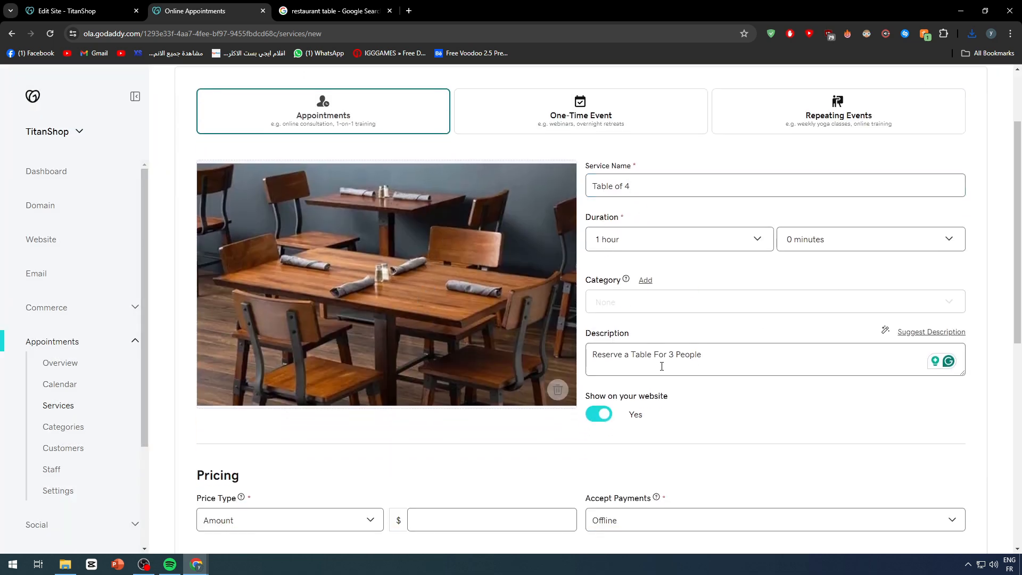
pyautogui.scroll(-1, 758, 335)
pyautogui.click(672, 302)
pyautogui.press('BackSpace')
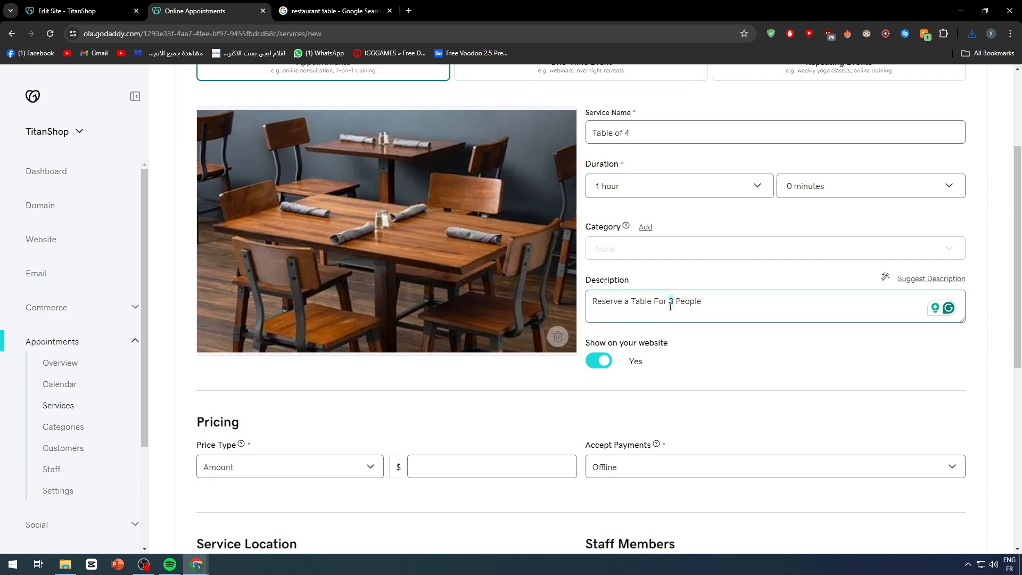
pyautogui.write("'")
pyautogui.press('BackSpace')
pyautogui.write('4')
# Price the service by Amount and set the price to $100
pyautogui.scroll(-2, 230, 391)
pyautogui.click(238, 366)
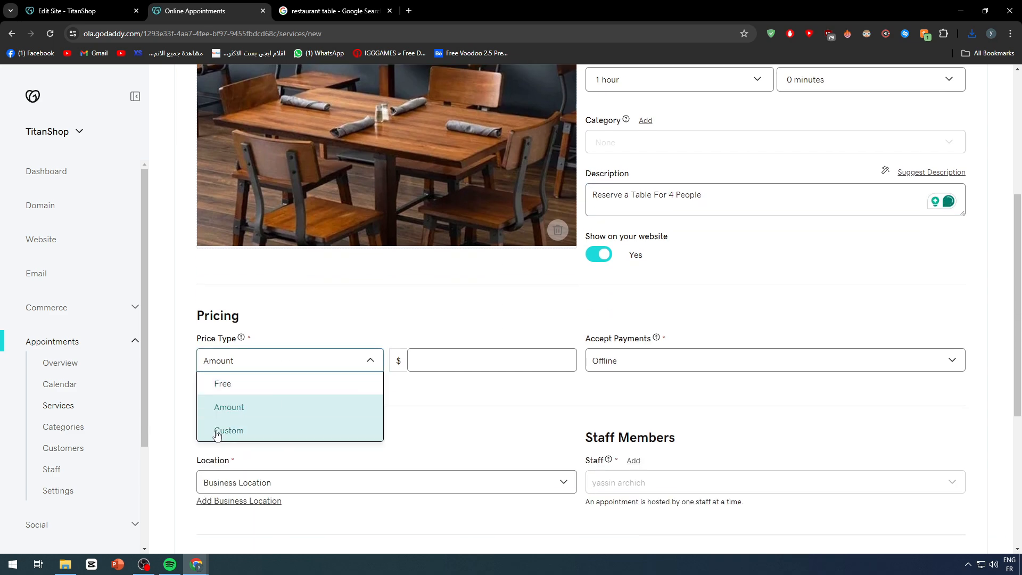
pyautogui.click(277, 409)
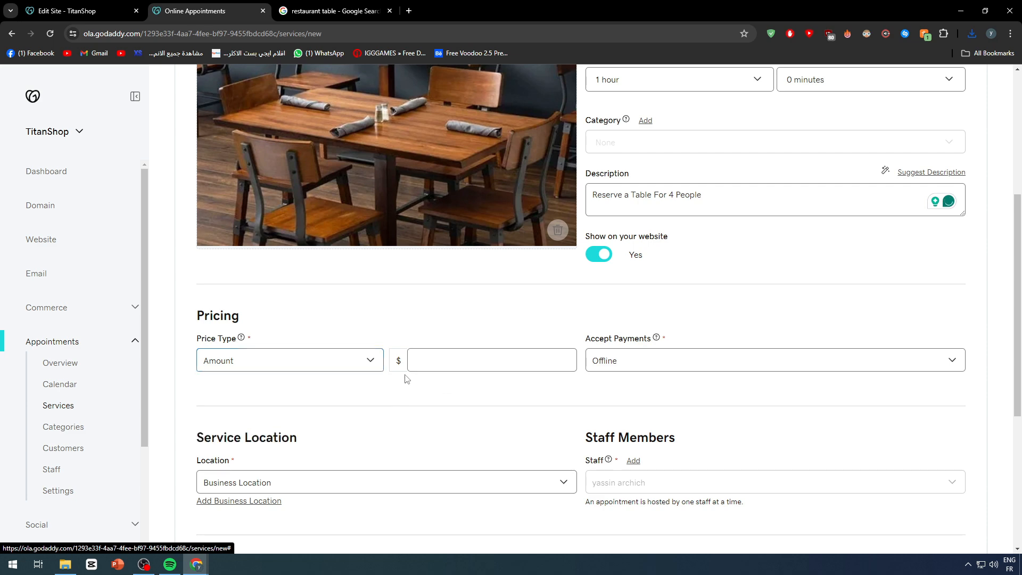
pyautogui.click(457, 363)
pyautogui.click(468, 357)
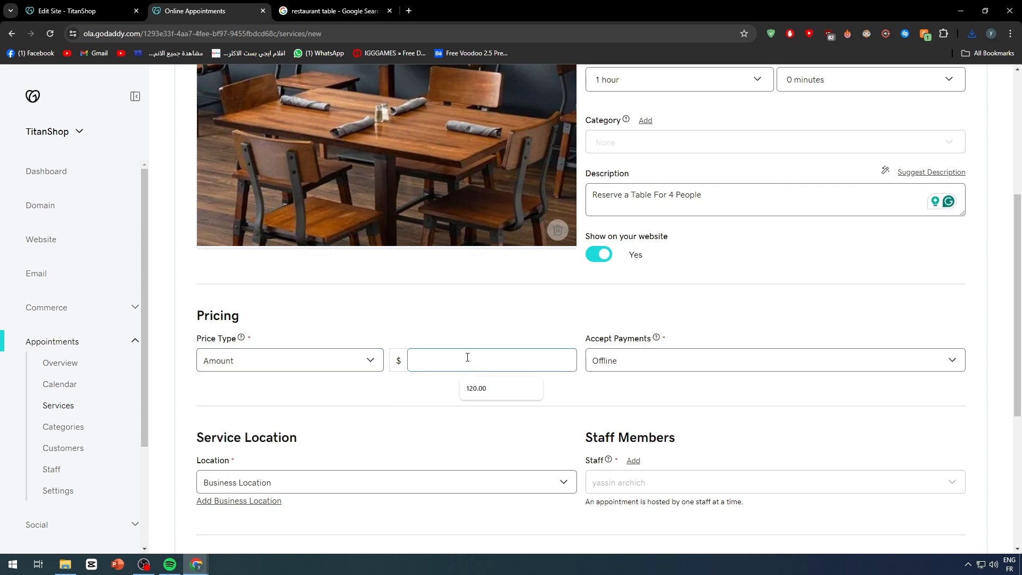
pyautogui.write('&àà')
pyautogui.press('BackSpace')
pyautogui.write('100')
# Set Accept Payments to Require Deposit with a deposit of $100
pyautogui.click(776, 361)
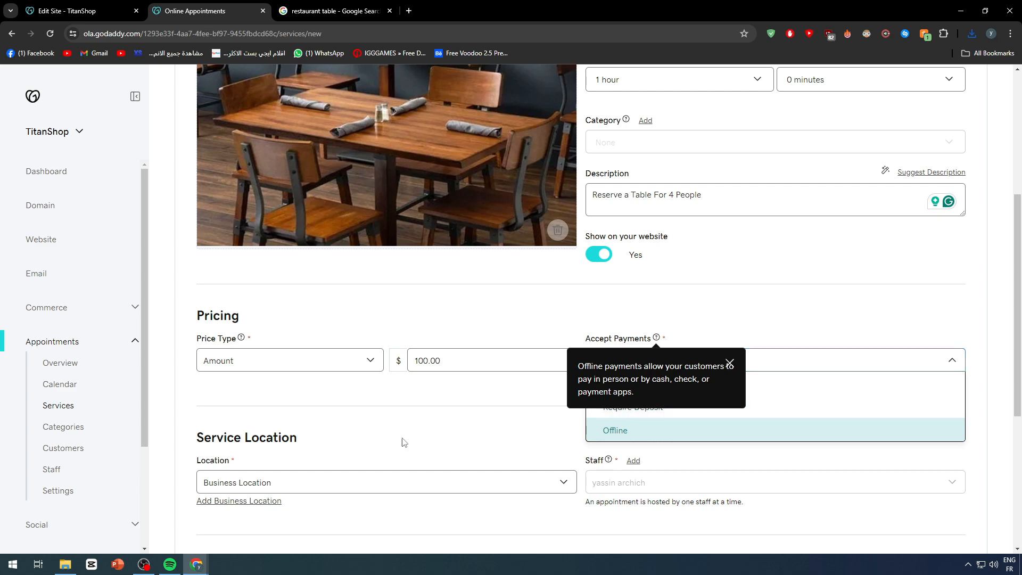
pyautogui.click(748, 364)
pyautogui.click(668, 365)
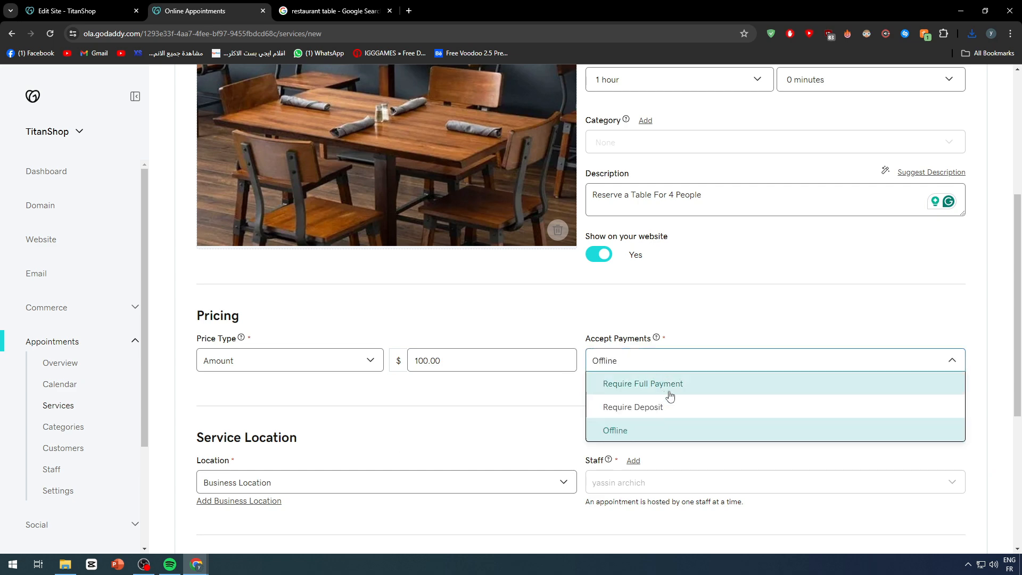
pyautogui.click(623, 408)
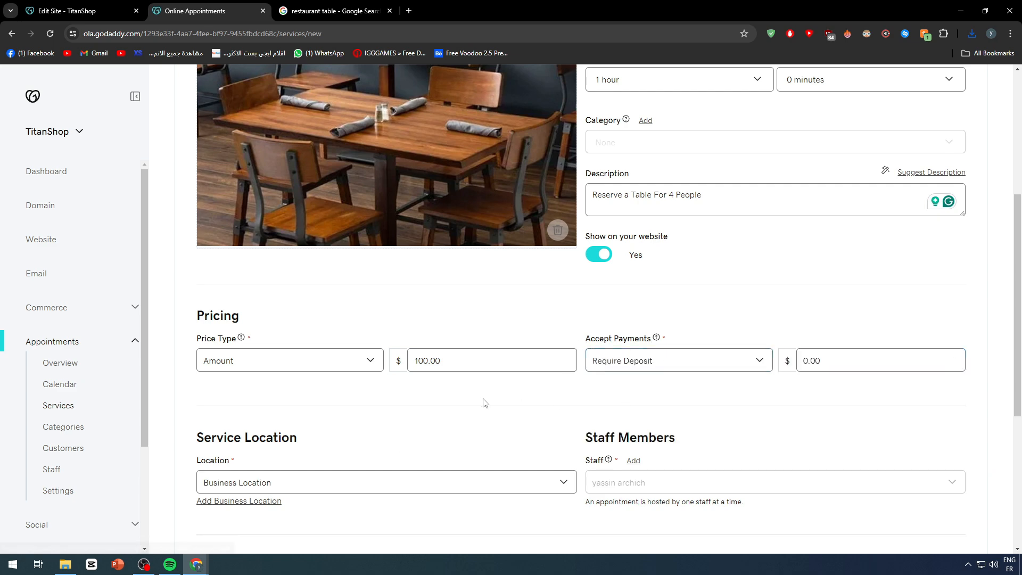
pyautogui.moveTo(885, 365); pyautogui.dragTo(805, 371)
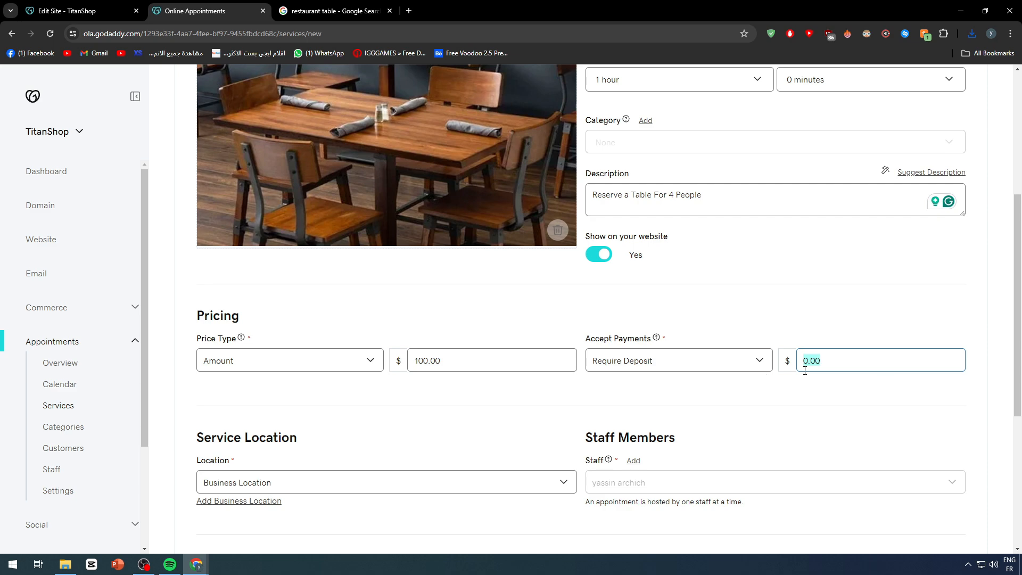
pyautogui.write('100')
pyautogui.moveTo(914, 414); pyautogui.dragTo(684, 389)
pyautogui.click(477, 260)
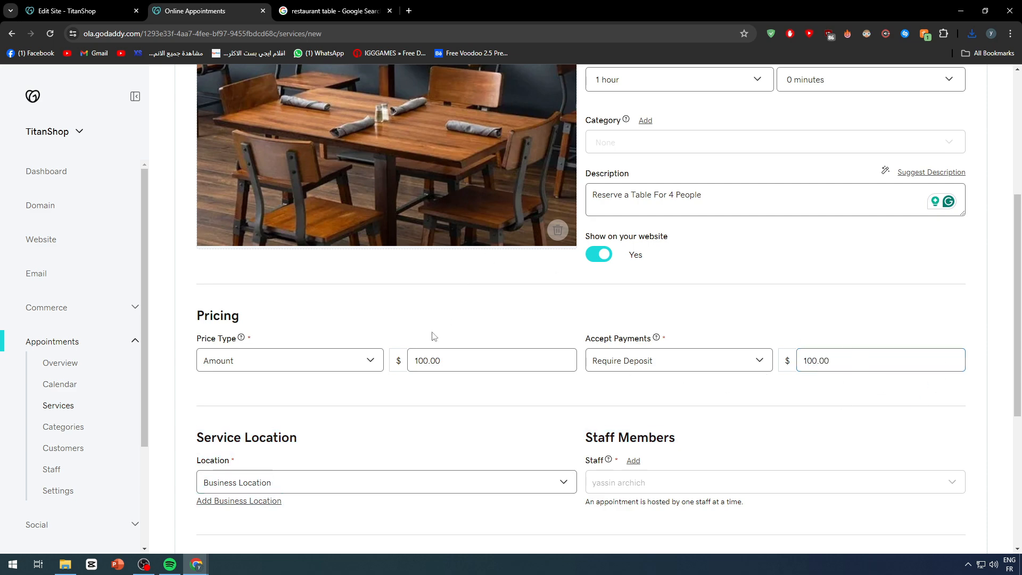
# Review the service form from the image and details through pricing down to the scheduling options
pyautogui.scroll(3, 385, 170)
pyautogui.scroll(-1, 523, 331)
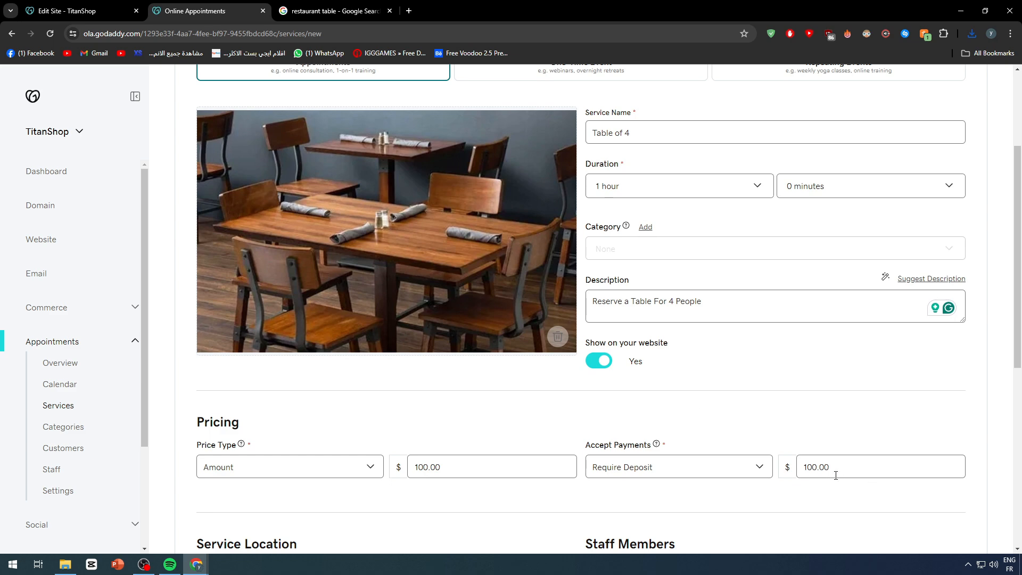
pyautogui.scroll(-1, 473, 297)
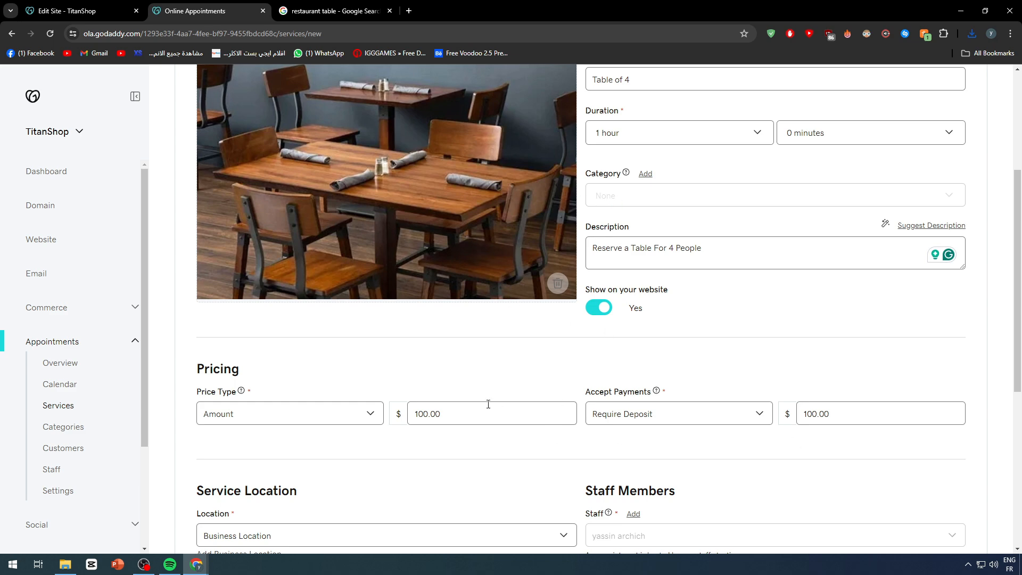
pyautogui.moveTo(484, 408); pyautogui.dragTo(357, 399)
pyautogui.click(459, 359)
pyautogui.scroll(4, 418, 442)
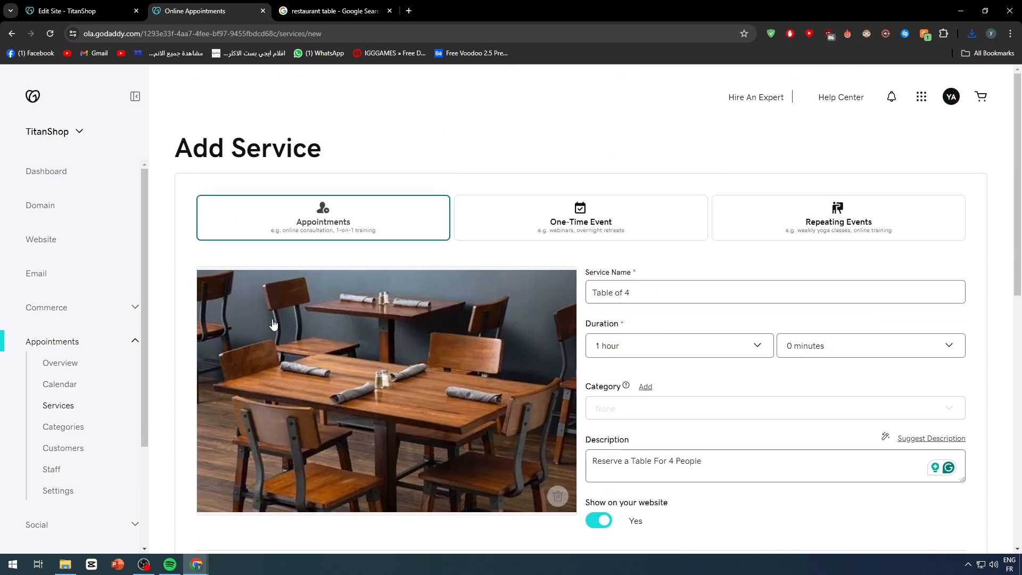
pyautogui.scroll(-7, 415, 381)
pyautogui.scroll(-4, 416, 382)
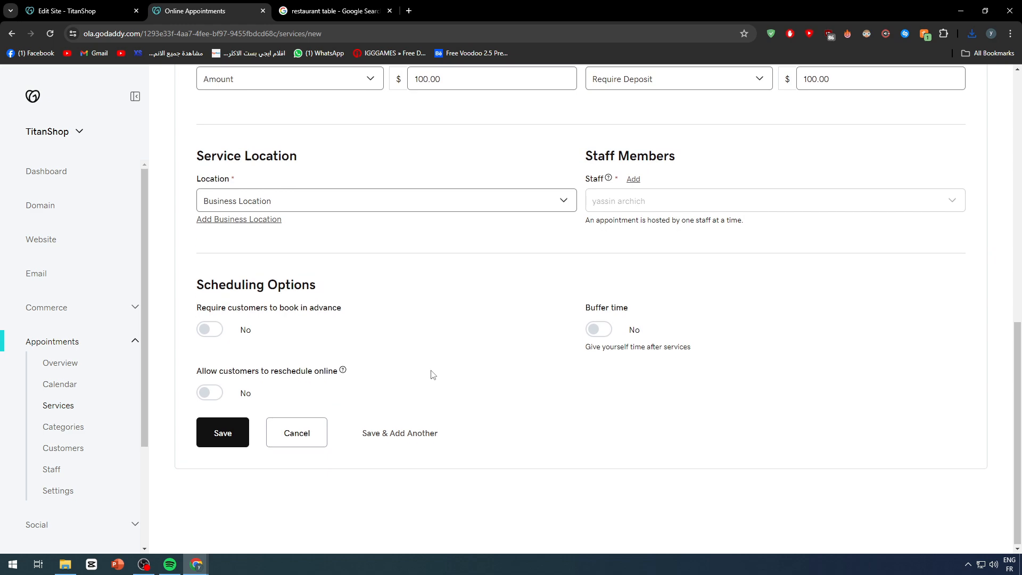
pyautogui.scroll(4, 431, 372)
pyautogui.scroll(-4, 342, 101)
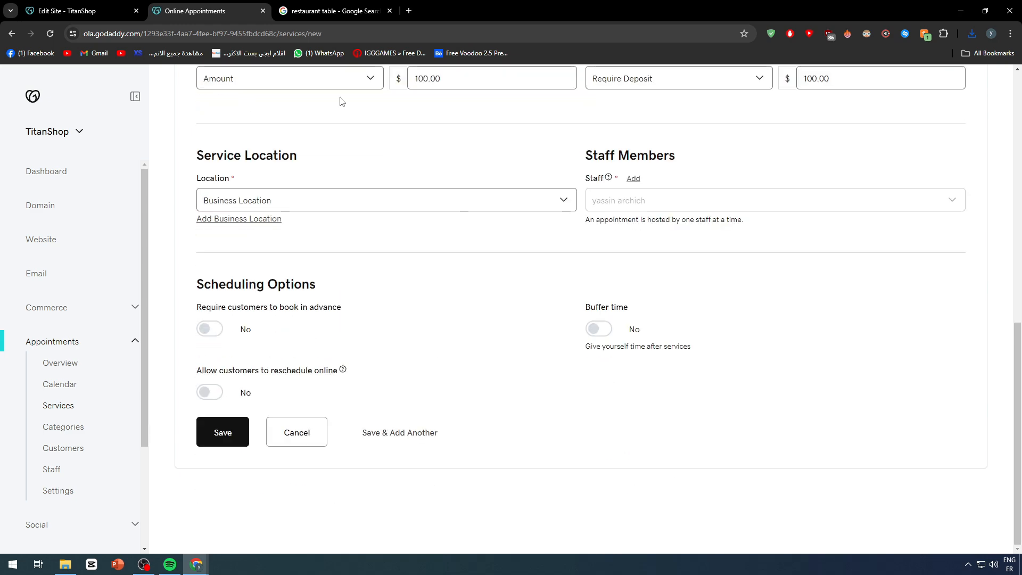
# Require customers to book in advance by 2 days and 0 hours
pyautogui.click(217, 330)
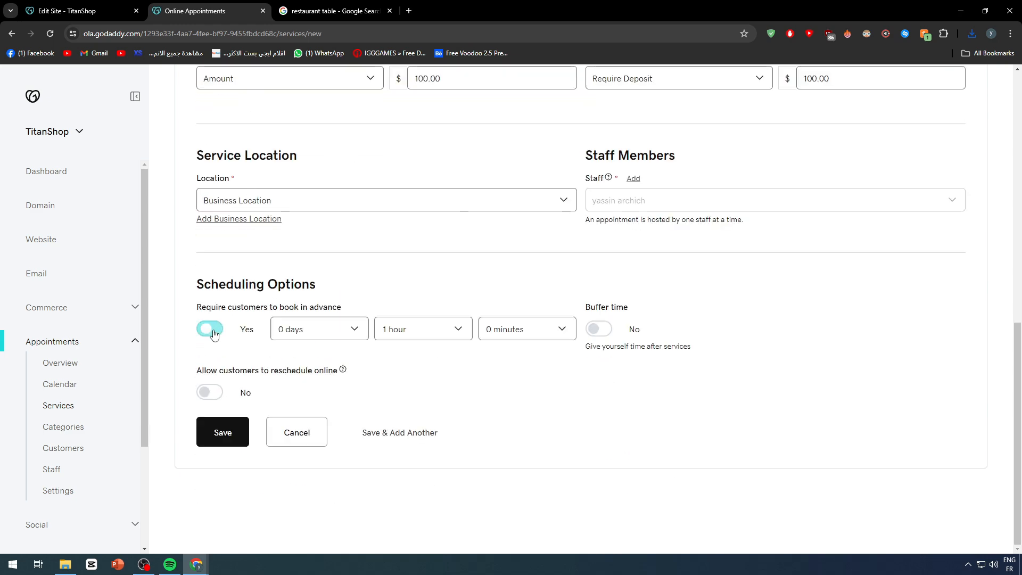
pyautogui.click(319, 329)
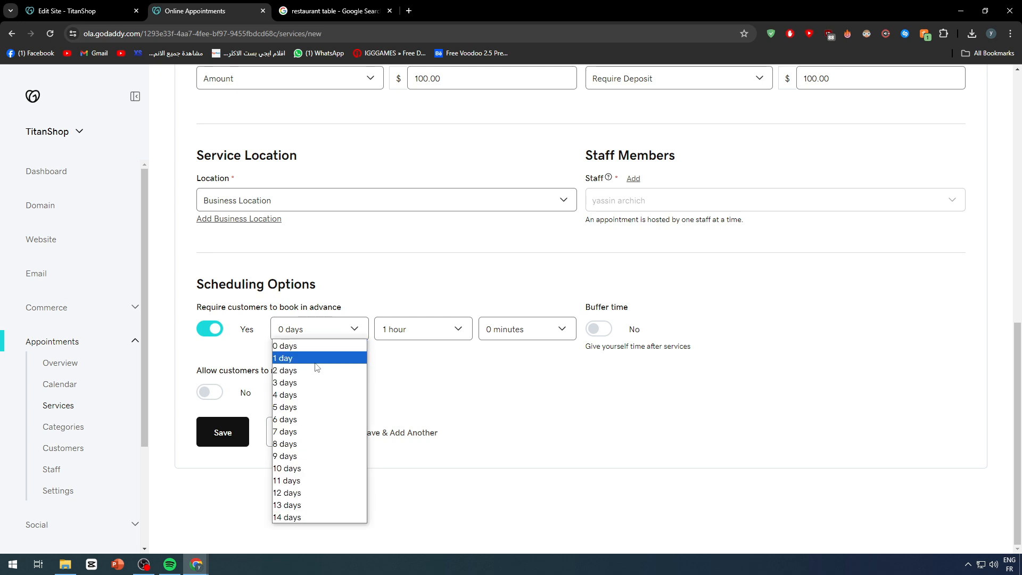
pyautogui.click(301, 367)
pyautogui.click(407, 331)
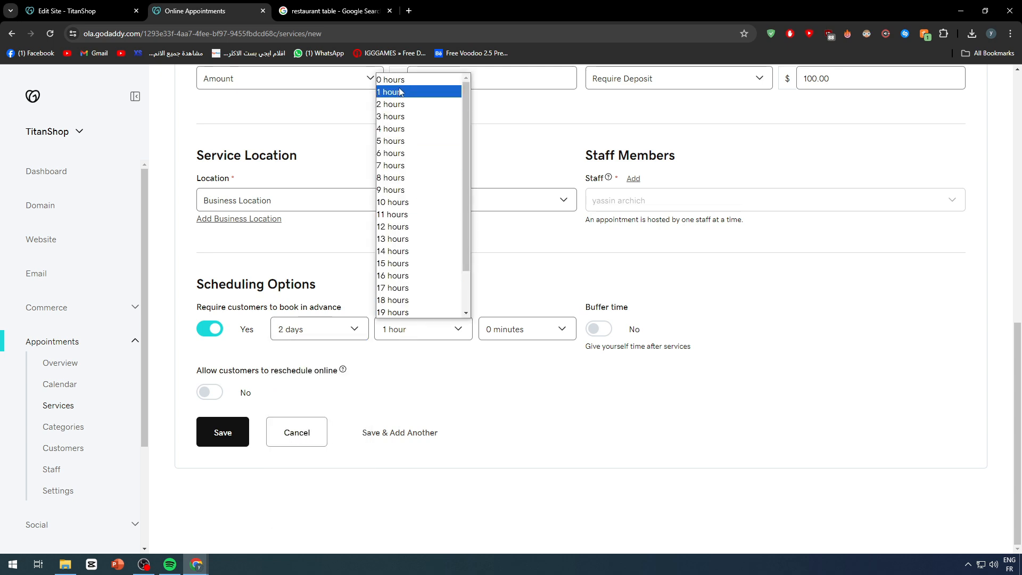
pyautogui.click(418, 80)
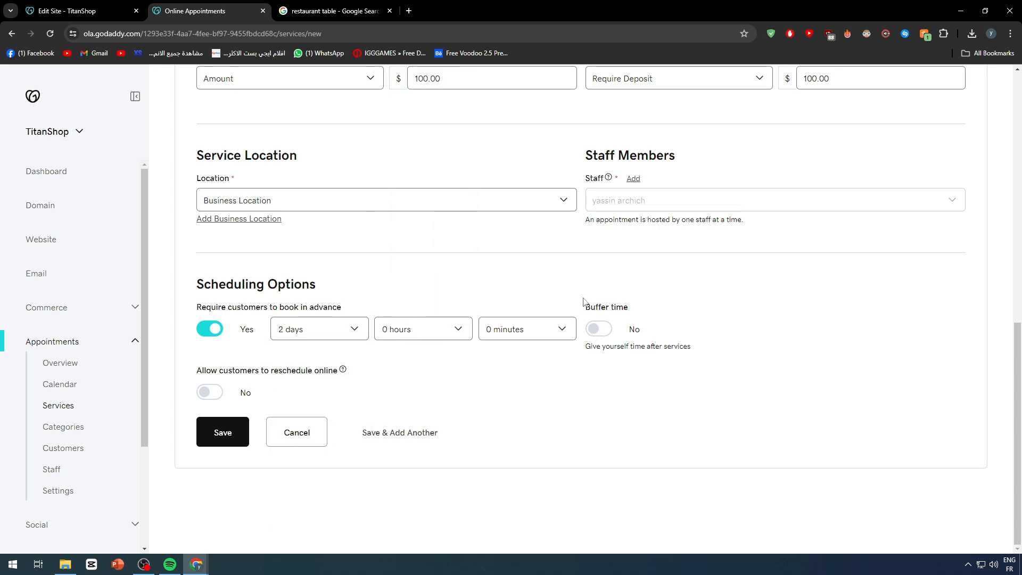
# Turn on a 10-minute buffer time after the service and allow customers to reschedule online
pyautogui.click(602, 332)
pyautogui.moveTo(195, 376); pyautogui.dragTo(319, 377)
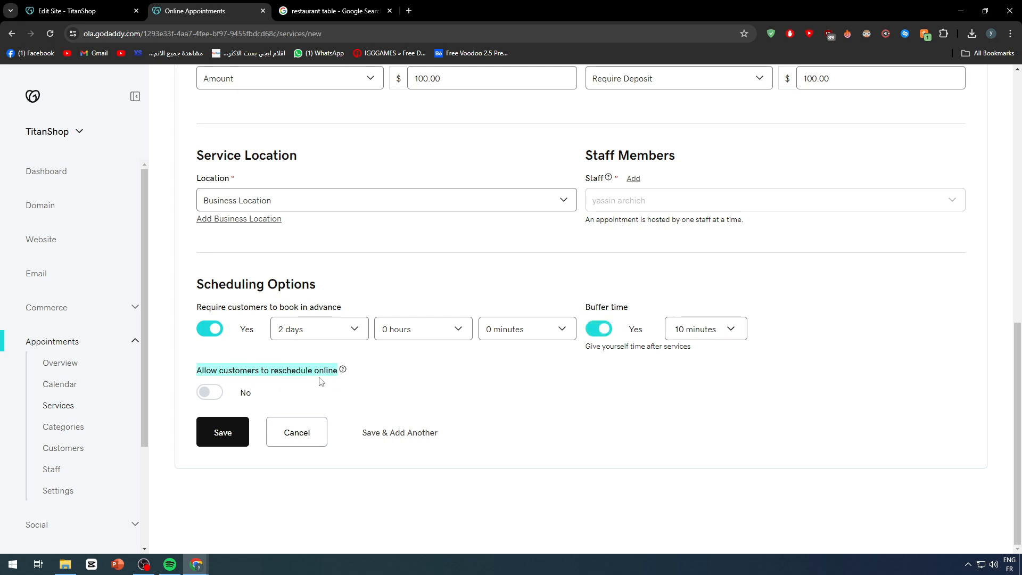
pyautogui.click(258, 393)
pyautogui.click(213, 393)
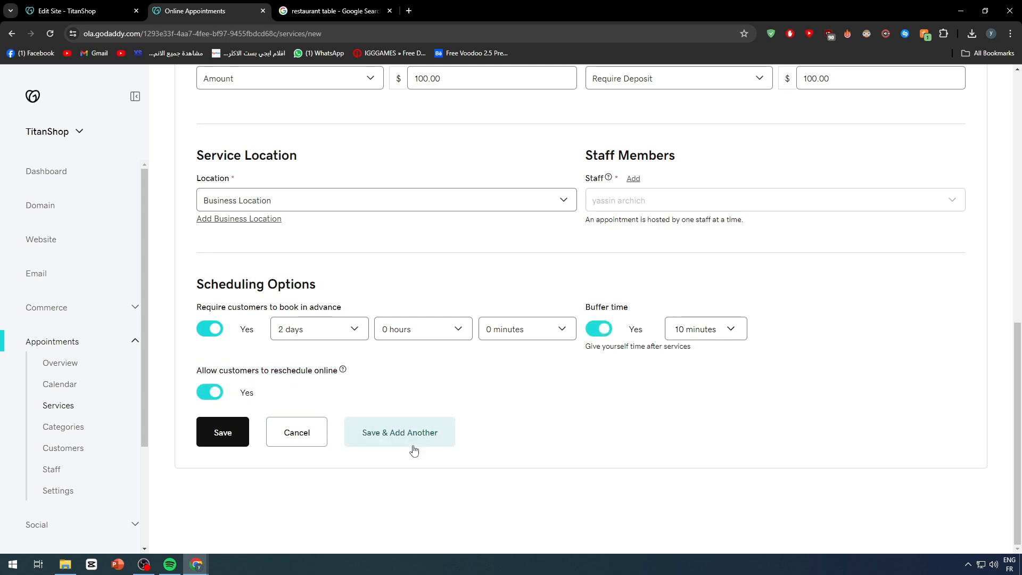
# Try to save the Table of 4 service and review its deposit and business location fields
pyautogui.click(223, 435)
pyautogui.scroll(2, 655, 251)
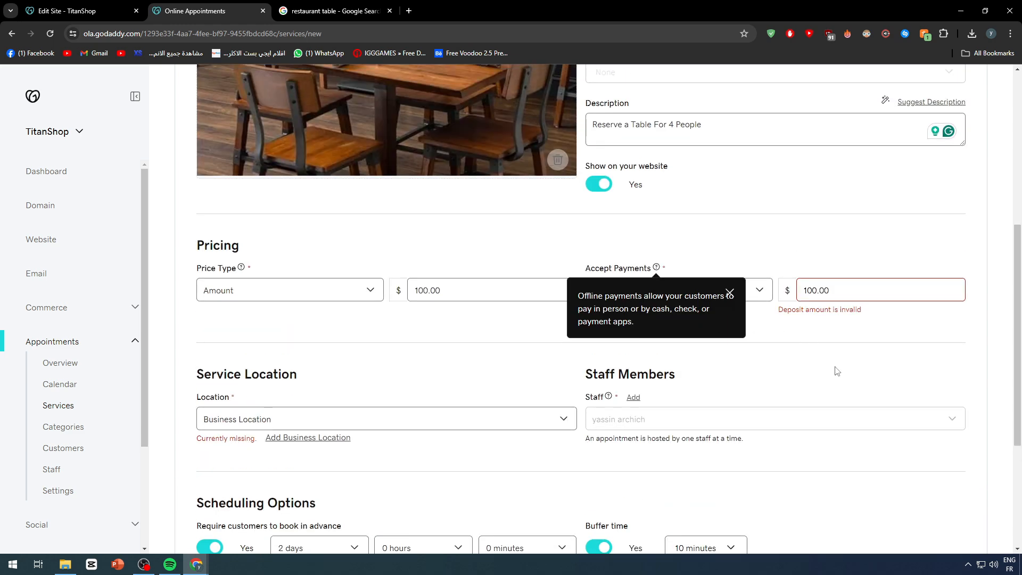
pyautogui.scroll(-3, 836, 370)
pyautogui.scroll(3, 647, 359)
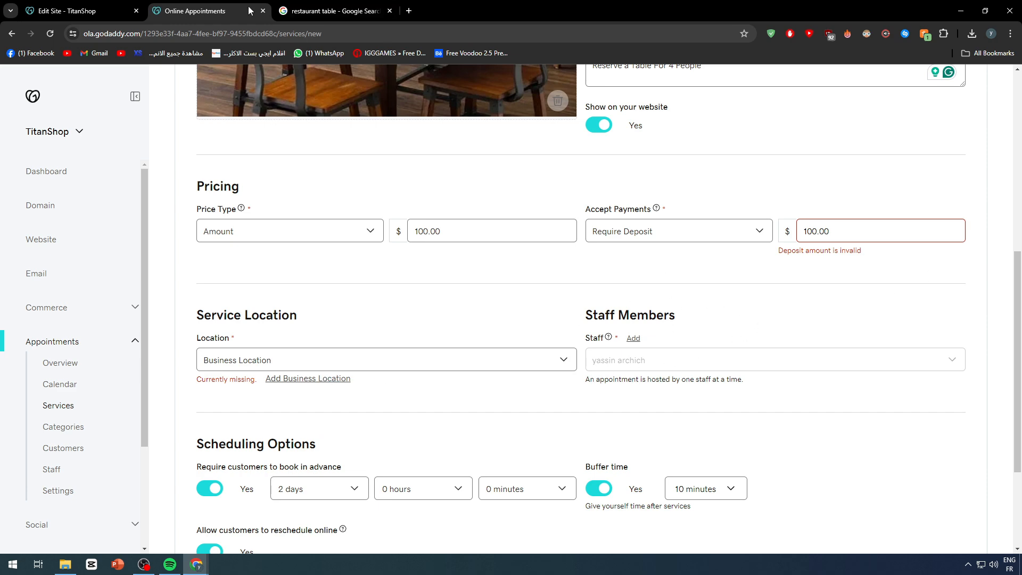
pyautogui.scroll(5, 258, 86)
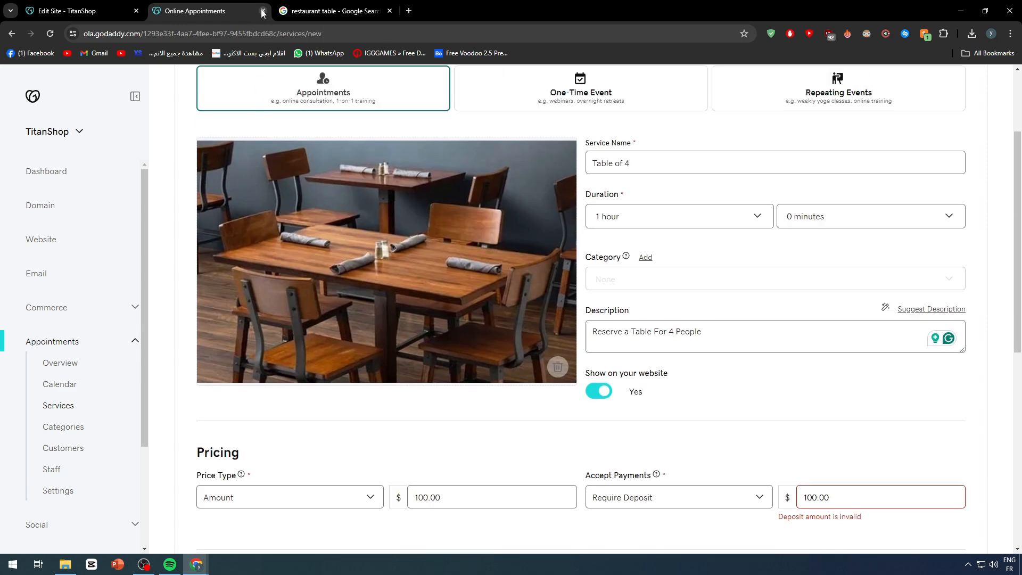
# Close the Online Appointments page and open a blank form in the site editor to add a store product manually
pyautogui.click(262, 12)
pyautogui.click(75, 11)
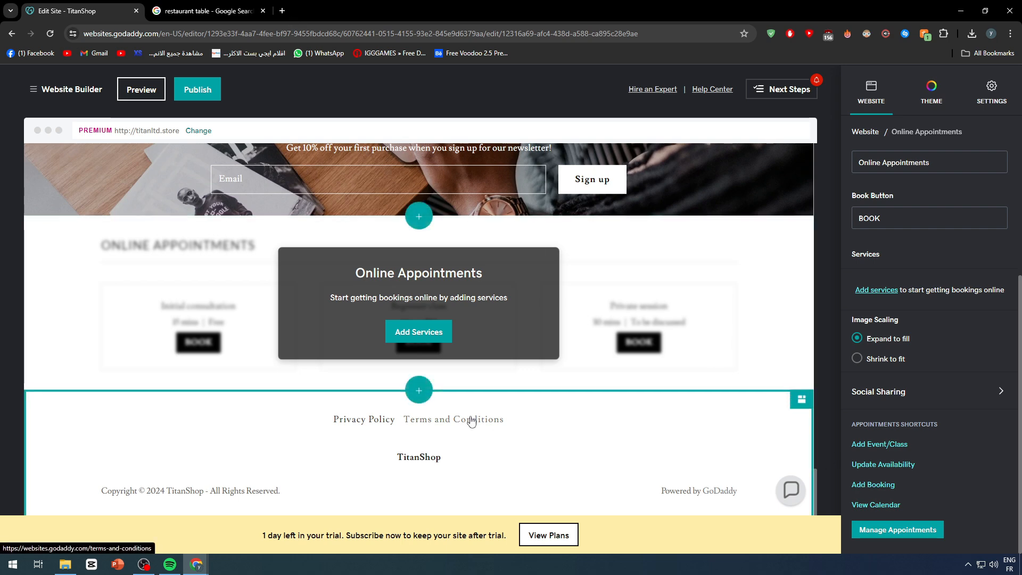
pyautogui.click(870, 89)
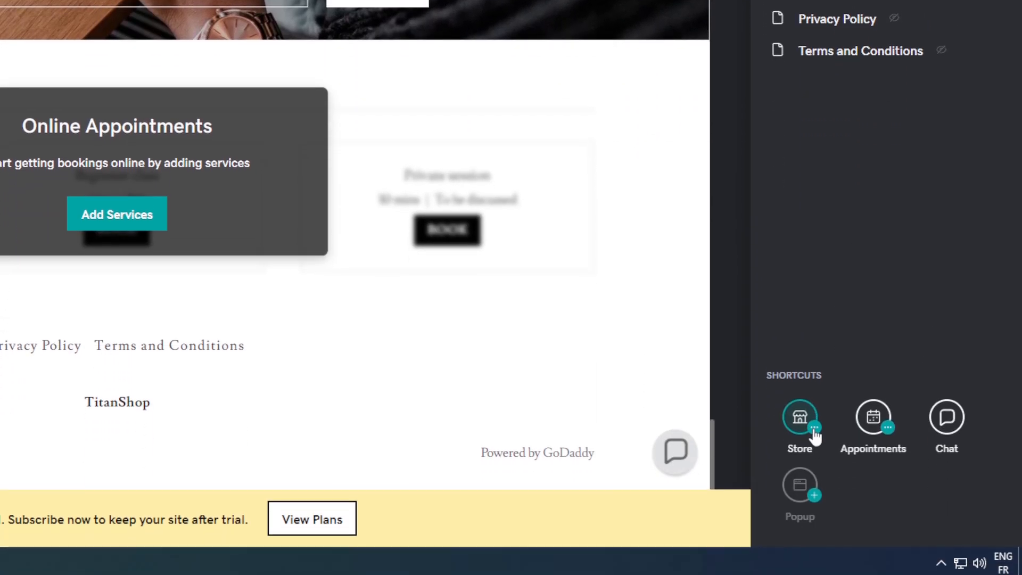
pyautogui.click(814, 434)
pyautogui.click(784, 447)
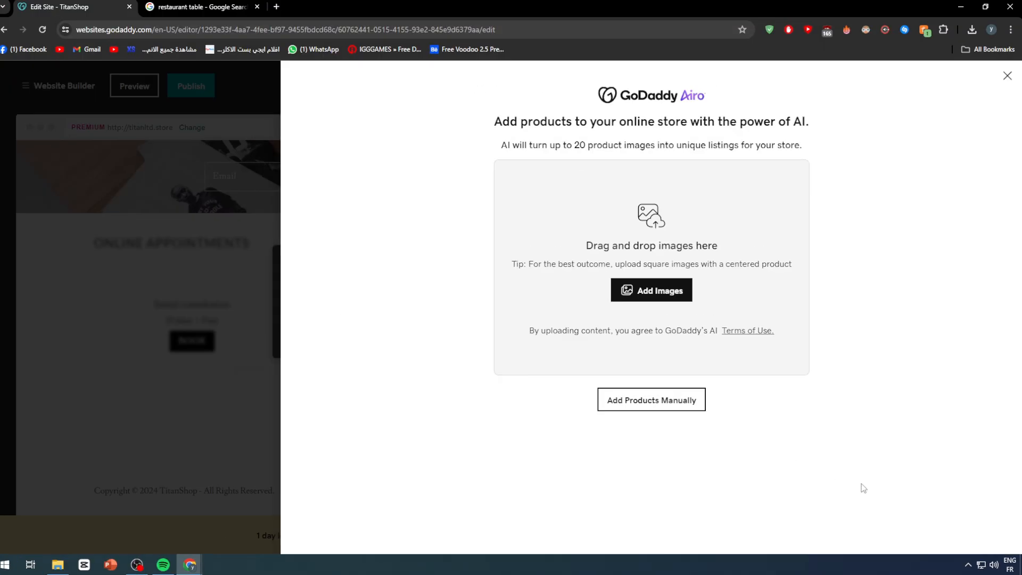
pyautogui.click(669, 400)
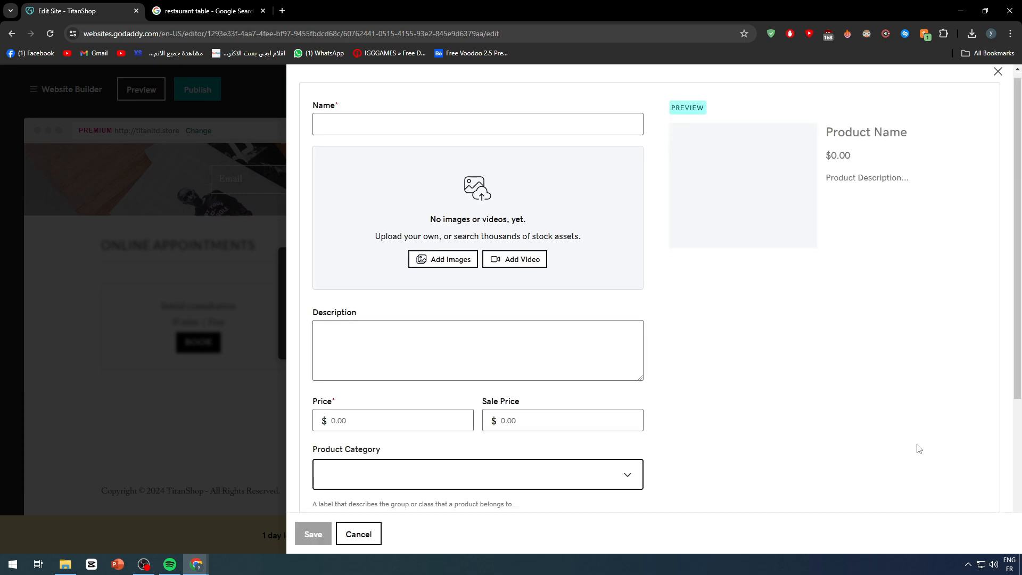
pyautogui.scroll(-1, 735, 409)
pyautogui.scroll(1, 653, 123)
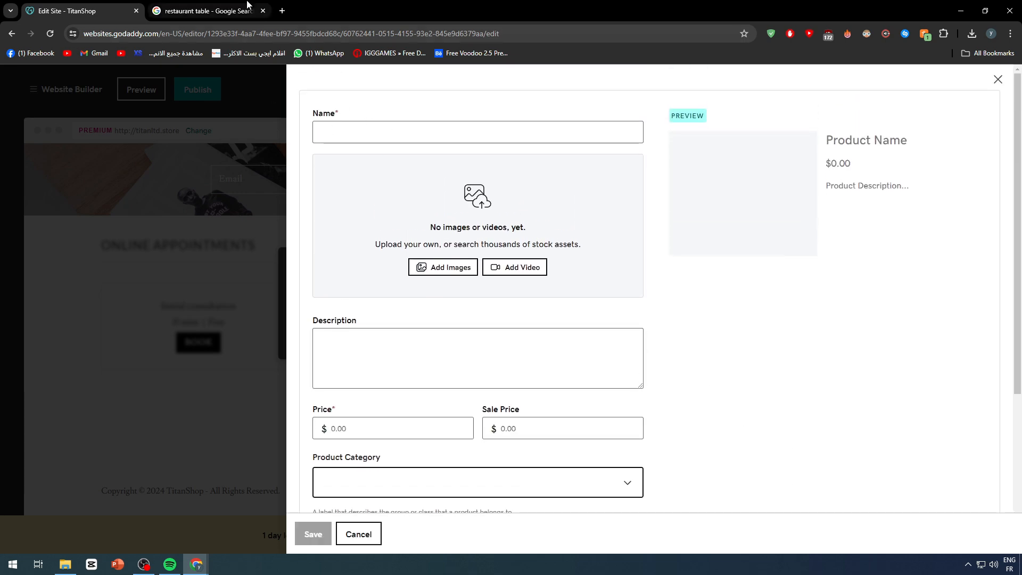
# Search Google Images for PIZZA and download the Classic Cheese Pizza image from Food & Wine
pyautogui.click(208, 11)
pyautogui.click(361, 87)
pyautogui.write('PIZZA')
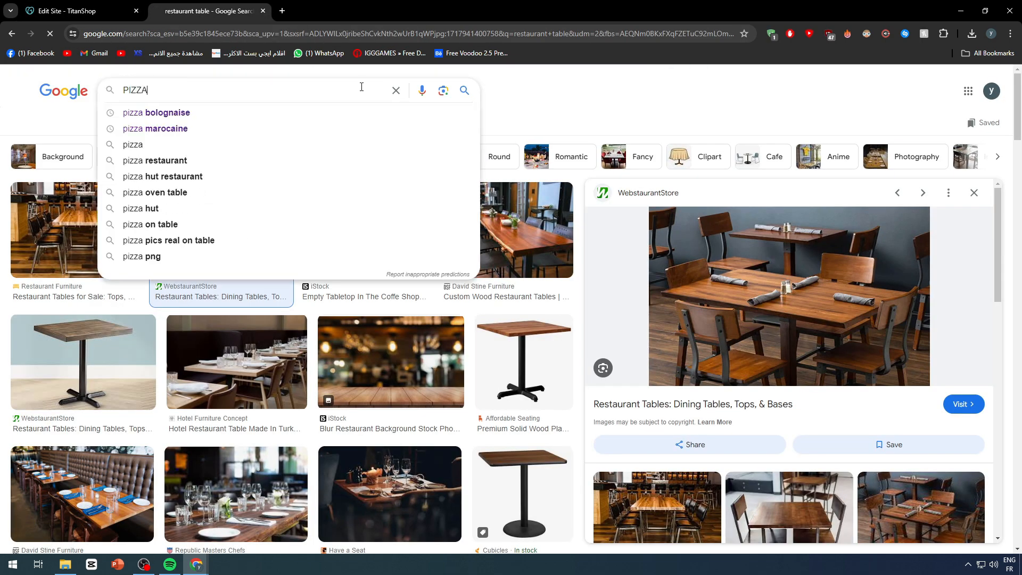
pyautogui.press('Return')
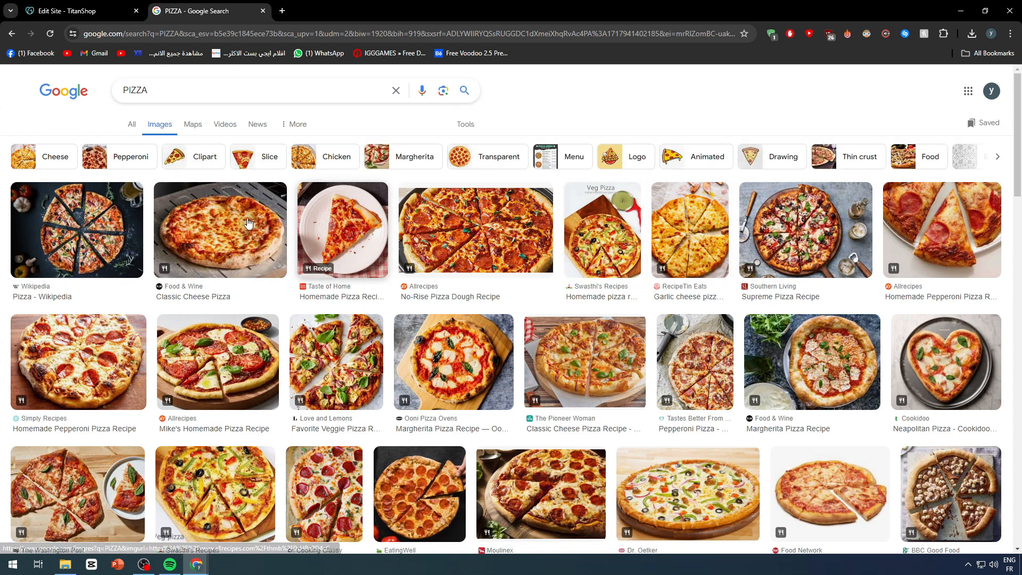
pyautogui.click(220, 230)
pyautogui.rightClick(800, 282)
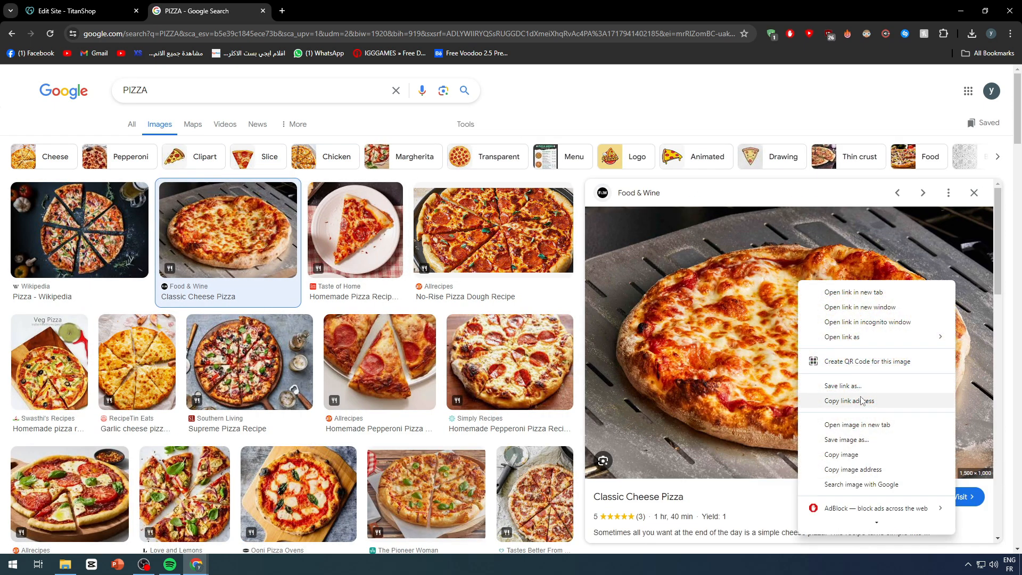
pyautogui.click(847, 440)
pyautogui.press('Return')
# Back in the site editor, upload the downloaded classic-cheese-pizza file as the new product's image
pyautogui.click(84, 6)
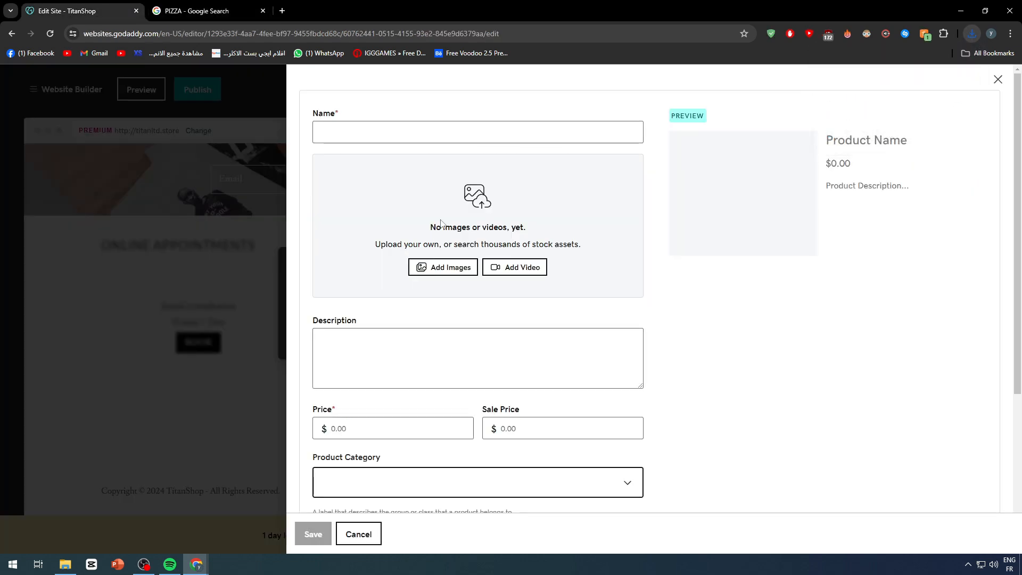
pyautogui.click(435, 271)
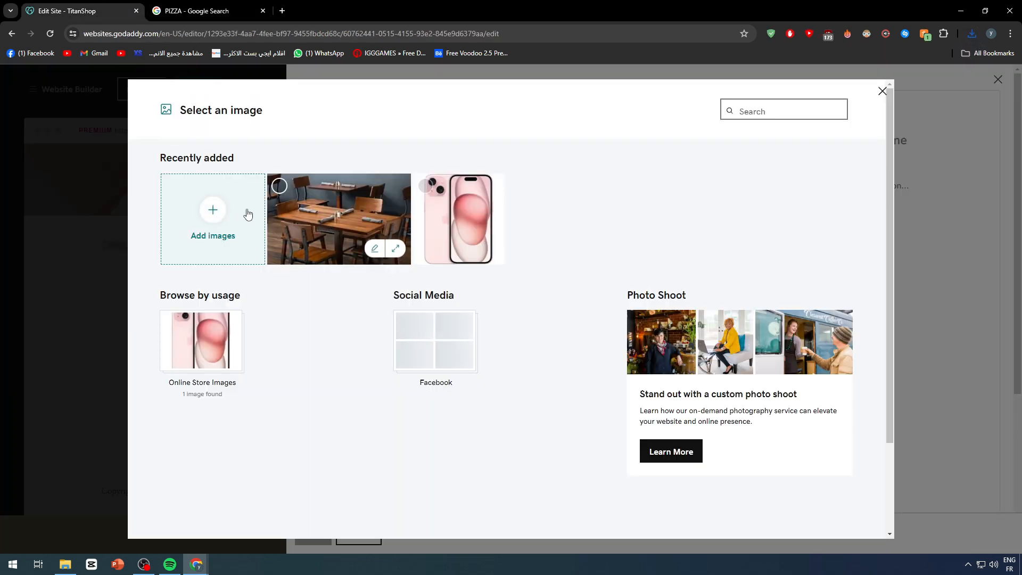
pyautogui.click(244, 212)
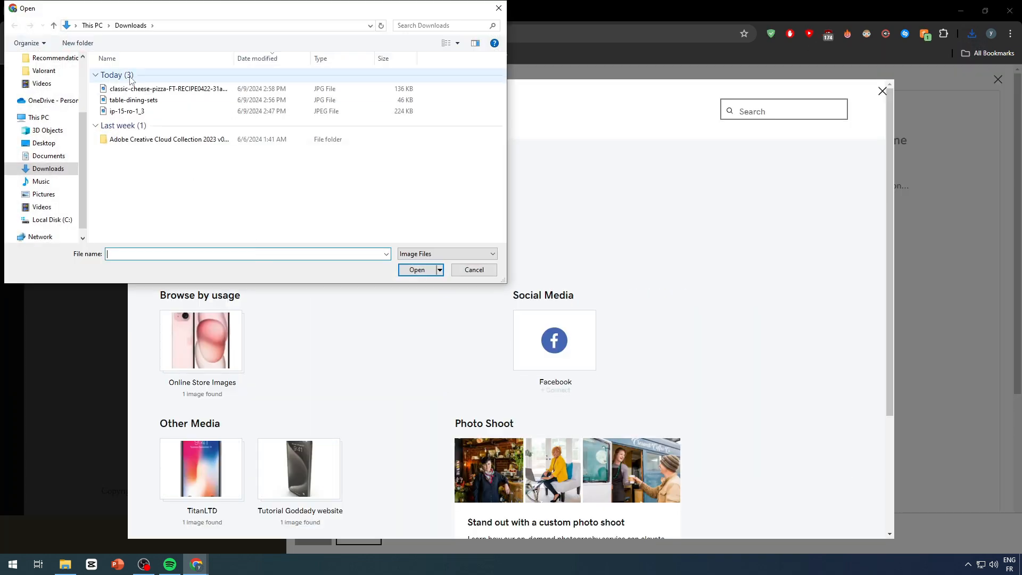
pyautogui.doubleClick(136, 89)
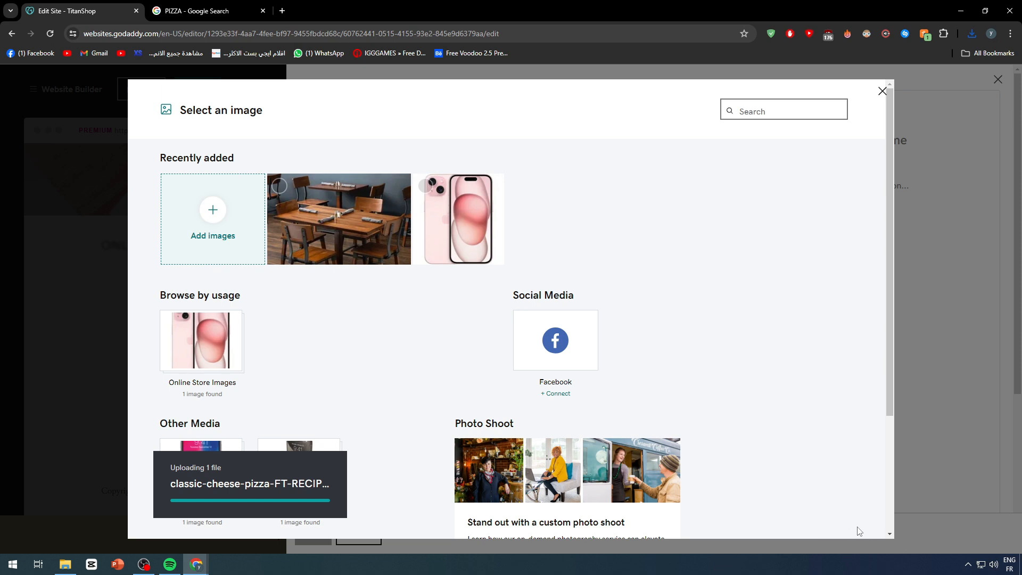
pyautogui.click(815, 511)
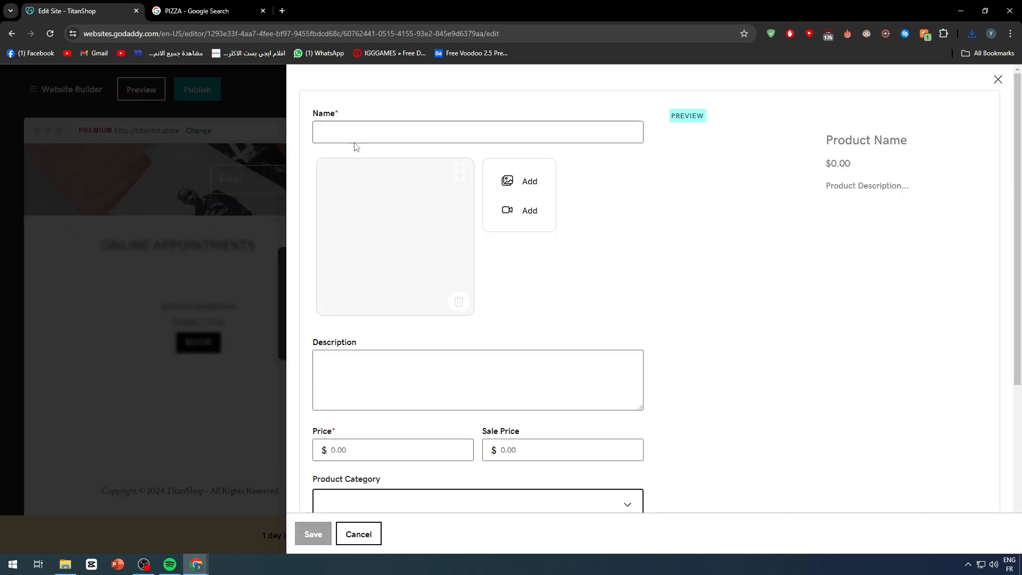
# Name the product Pizza and set its price to $25.00
pyautogui.click(427, 127)
pyautogui.write('PI')
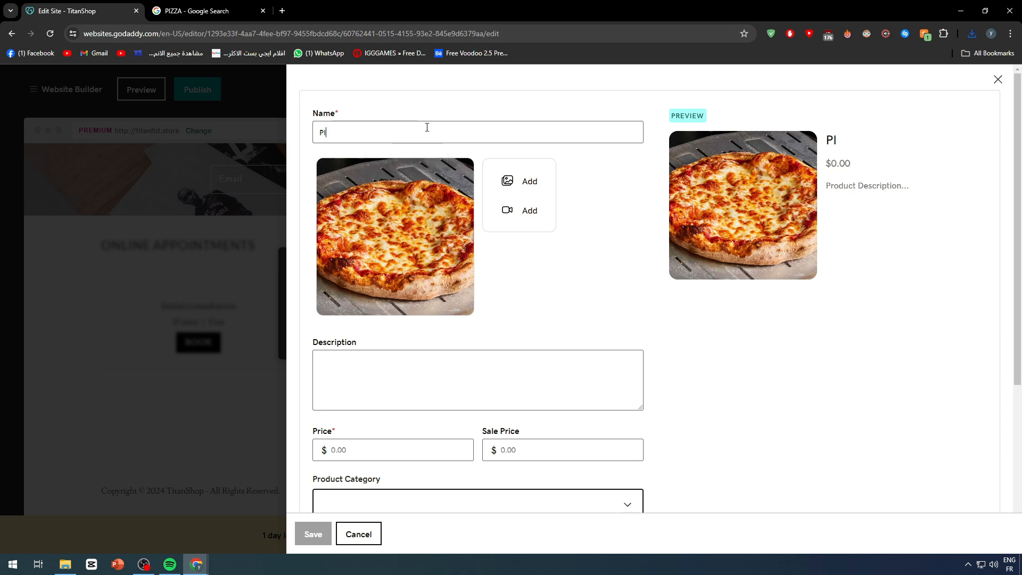
pyautogui.write('zza')
pyautogui.scroll(-4, 655, 354)
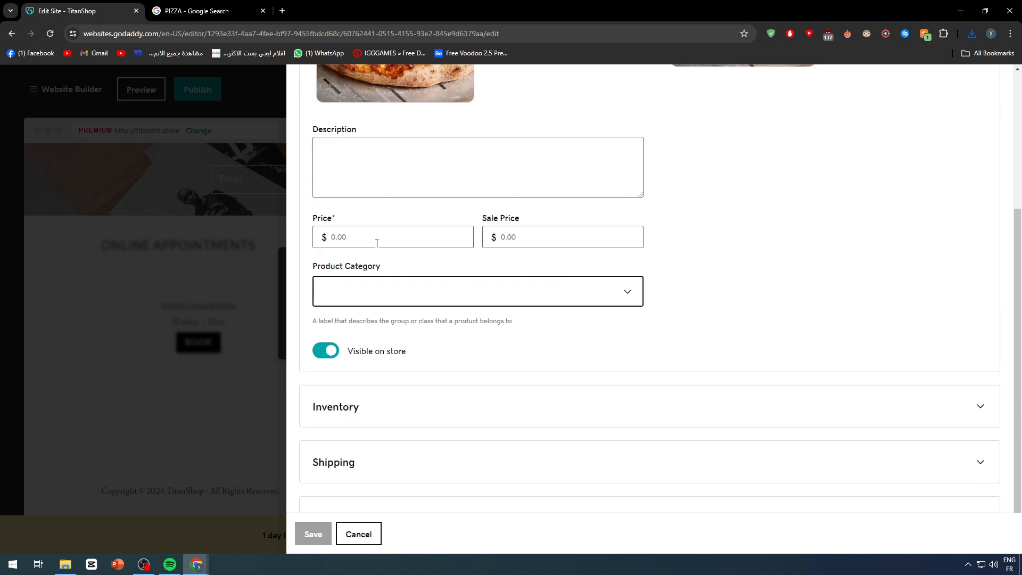
pyautogui.write('25.00')
pyautogui.scroll(4, 831, 291)
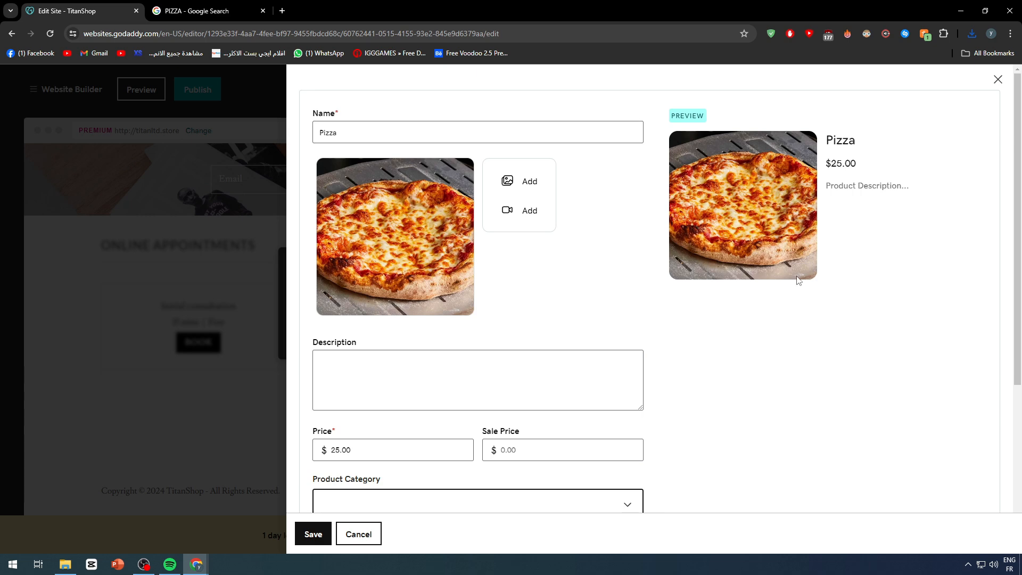
# Create a product category named FOOD for the Pizza product and save the product
pyautogui.scroll(-5, 796, 283)
pyautogui.click(360, 263)
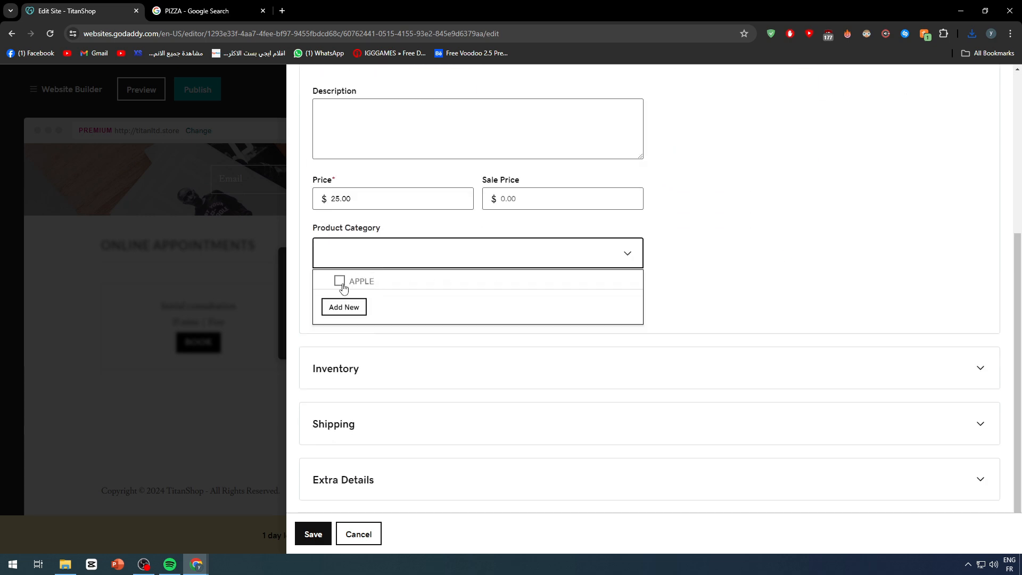
pyautogui.click(346, 307)
pyautogui.click(373, 239)
pyautogui.write('f')
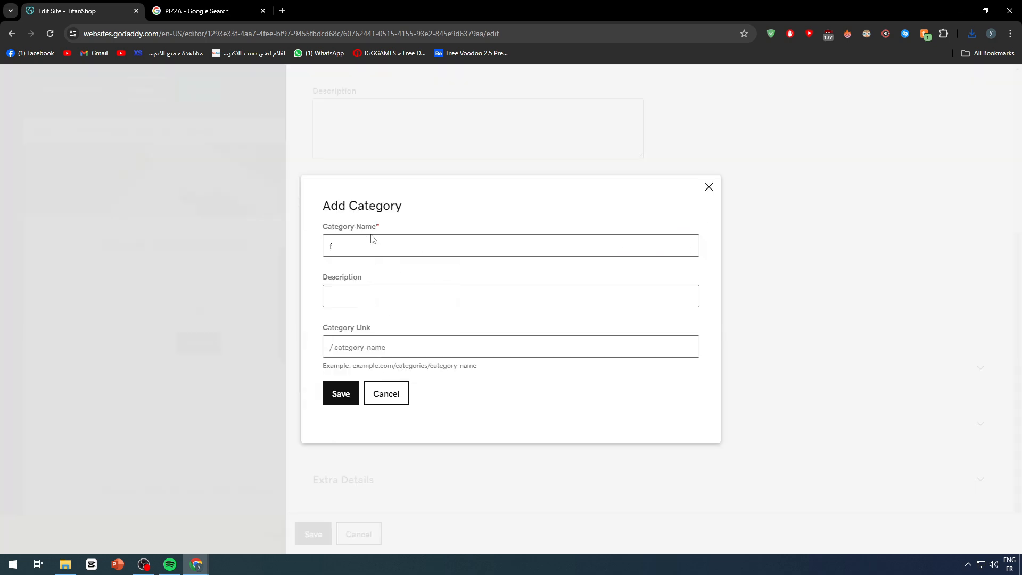
pyautogui.press('BackSpace')
pyautogui.write('FOOD')
pyautogui.click(335, 393)
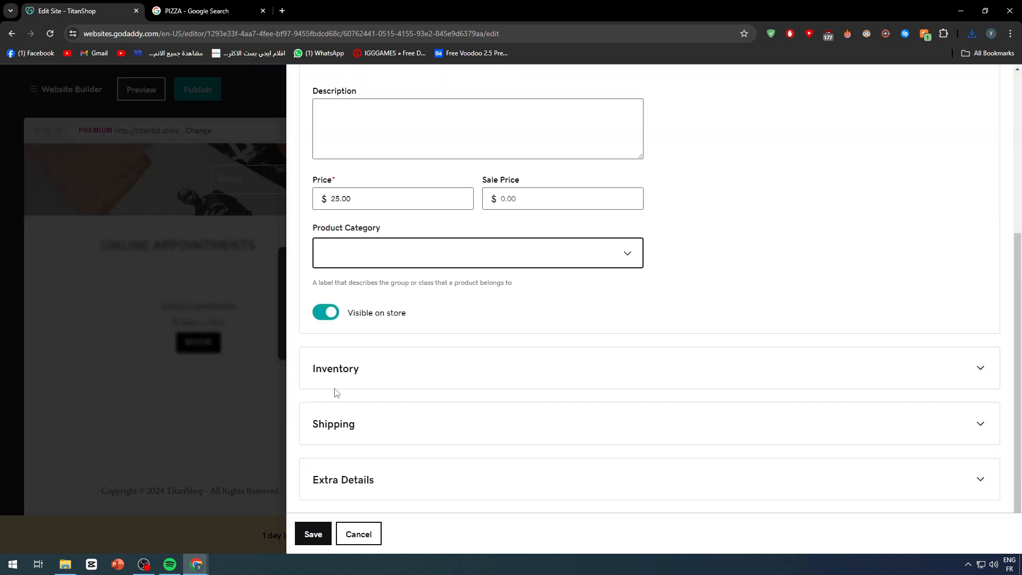
pyautogui.click(309, 537)
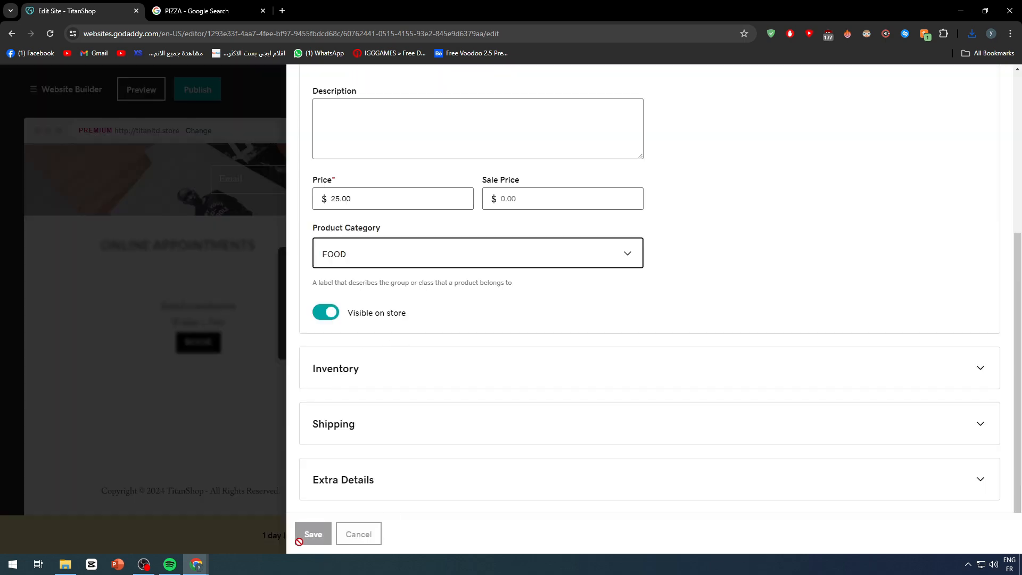